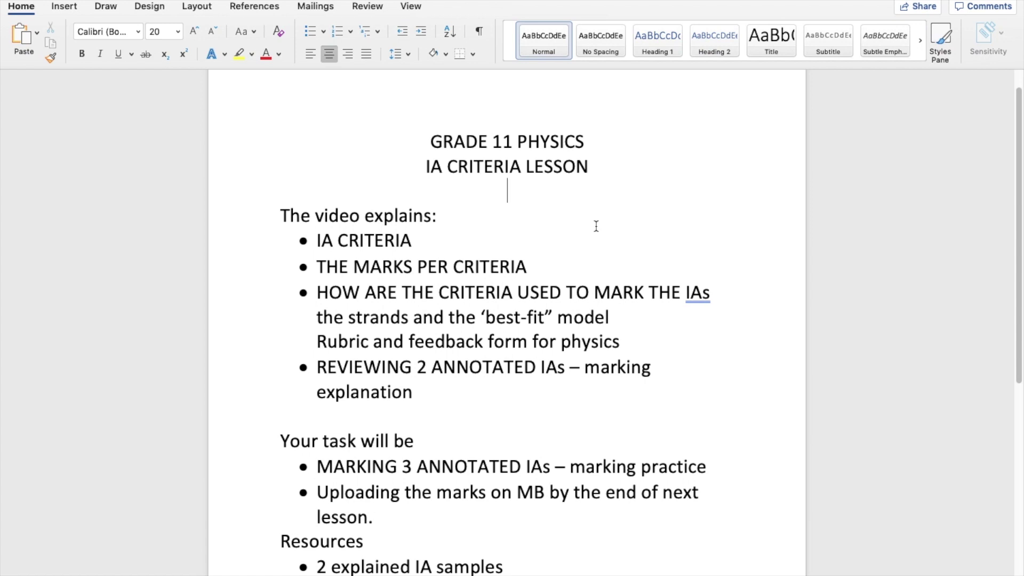
# Read down the task description to the end of the resources list.
pyautogui.scroll(-1, 532, 228)
pyautogui.scroll(-4, 532, 228)
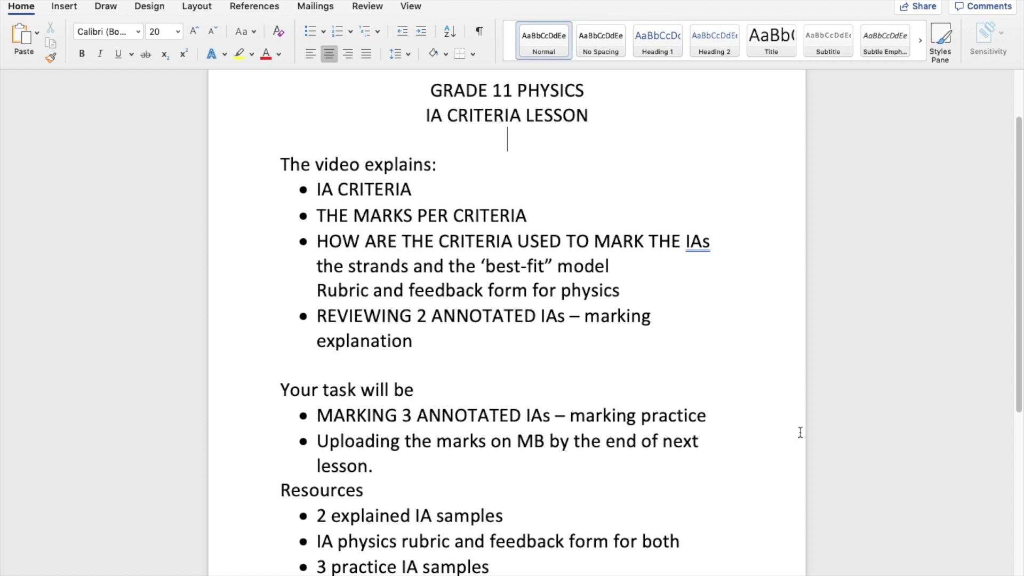
pyautogui.click(679, 387)
pyautogui.scroll(-2, 680, 388)
pyautogui.scroll(-3, 680, 389)
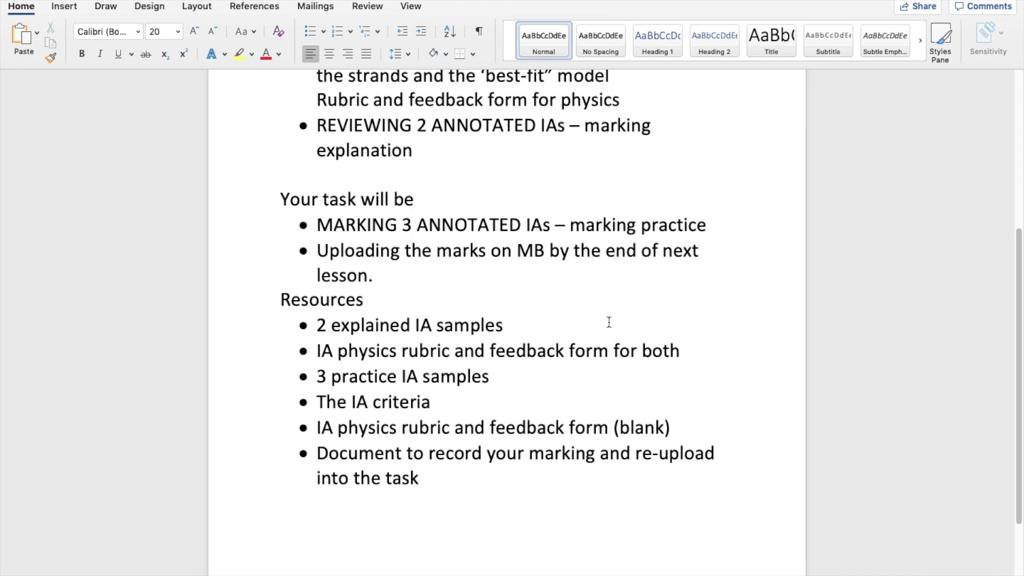
pyautogui.scroll(-1, 609, 322)
pyautogui.scroll(-2, 609, 322)
pyautogui.click(689, 500)
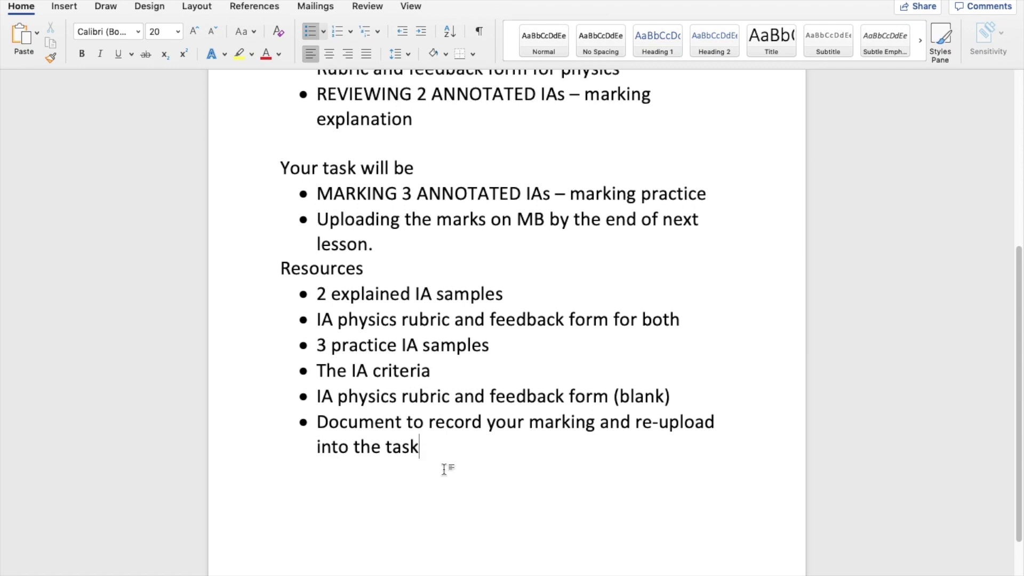
# Select the Personal engagement rubric picture and scroll through the Exploration, Analysis, Evaluation and Communication tables.
pyautogui.scroll(-3, 443, 469)
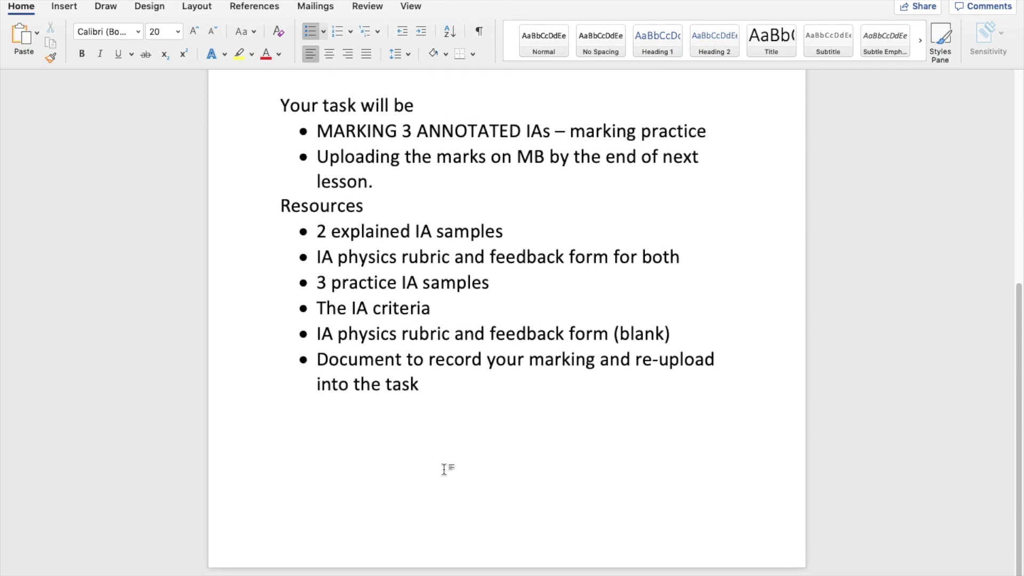
pyautogui.scroll(3, 444, 469)
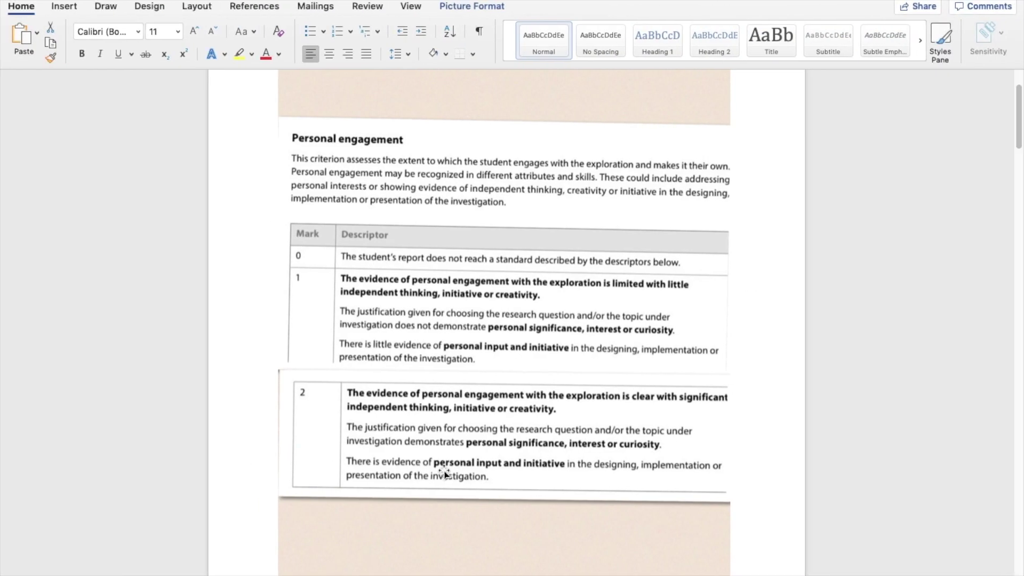
pyautogui.click(518, 474)
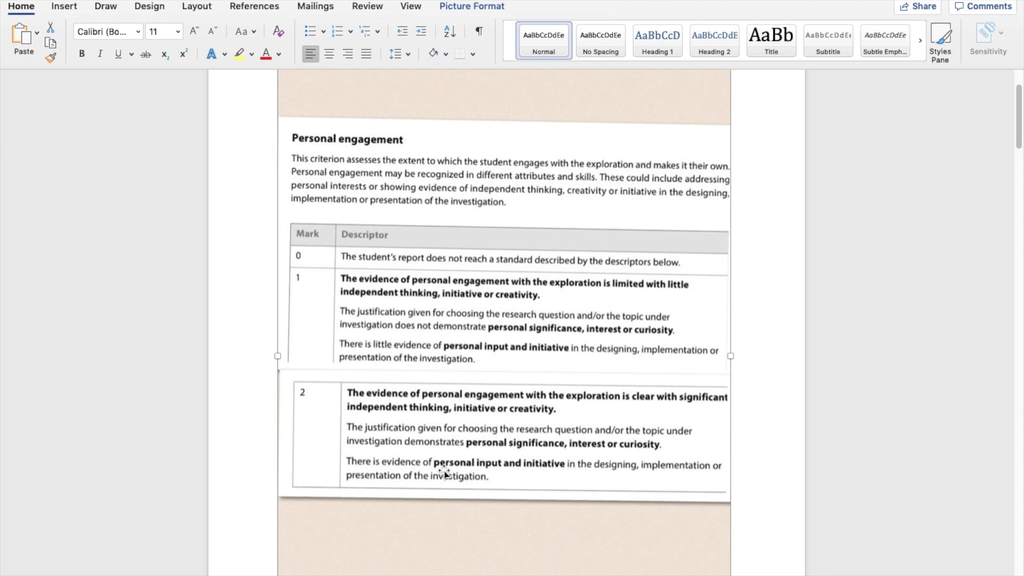
pyautogui.scroll(-15, 444, 472)
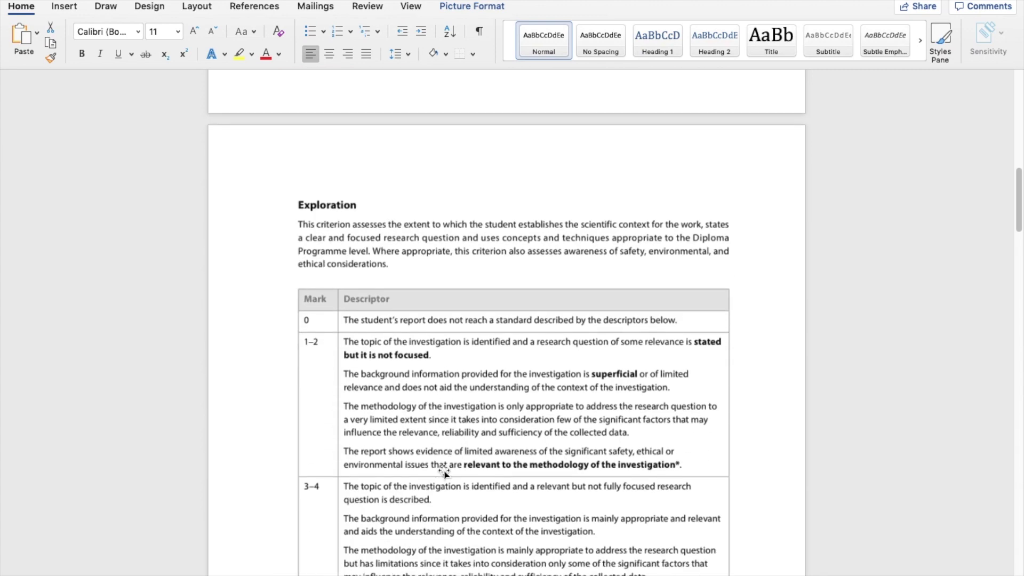
pyautogui.scroll(-10, 443, 472)
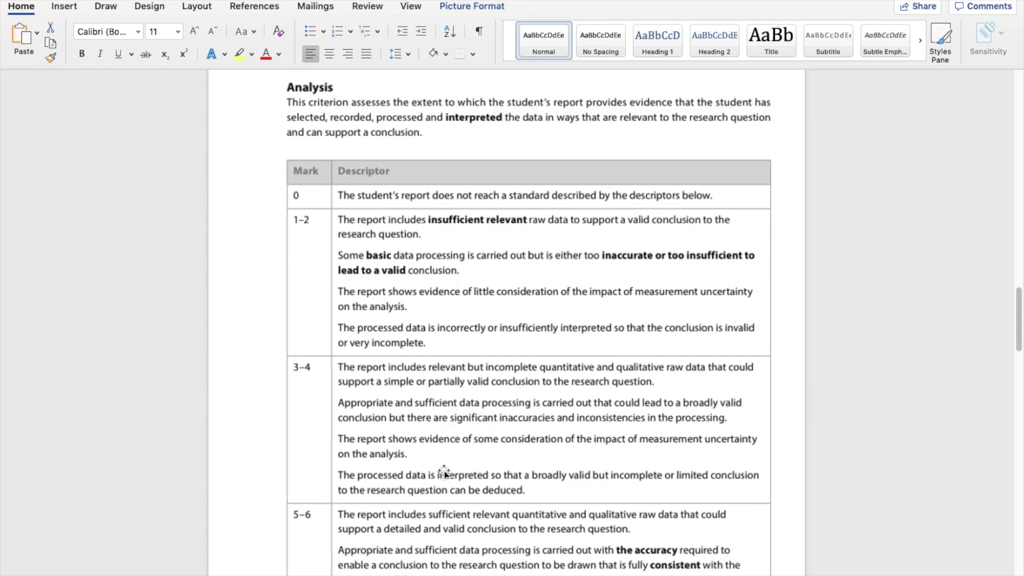
pyautogui.scroll(-12, 444, 471)
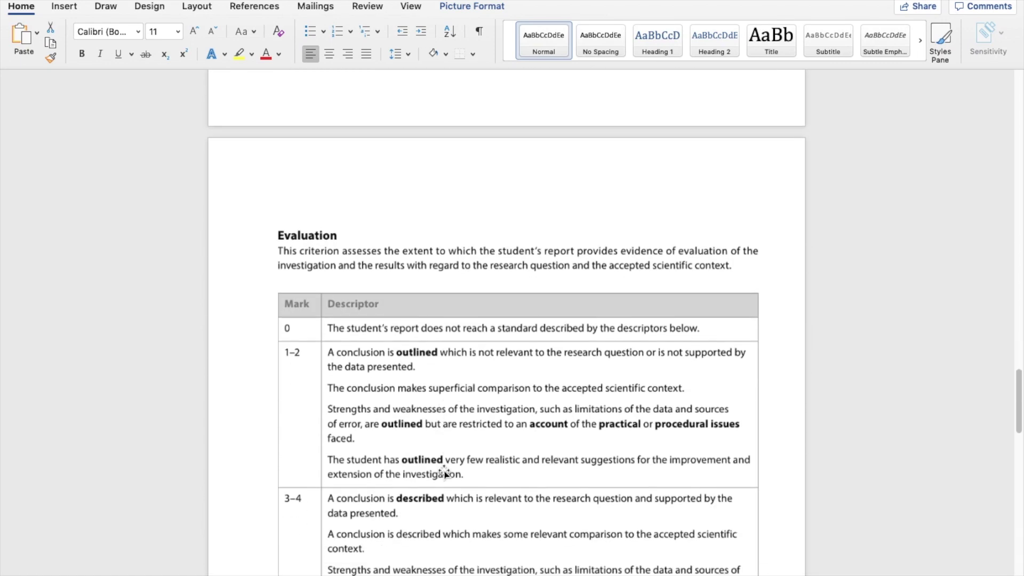
pyautogui.scroll(-12, 444, 472)
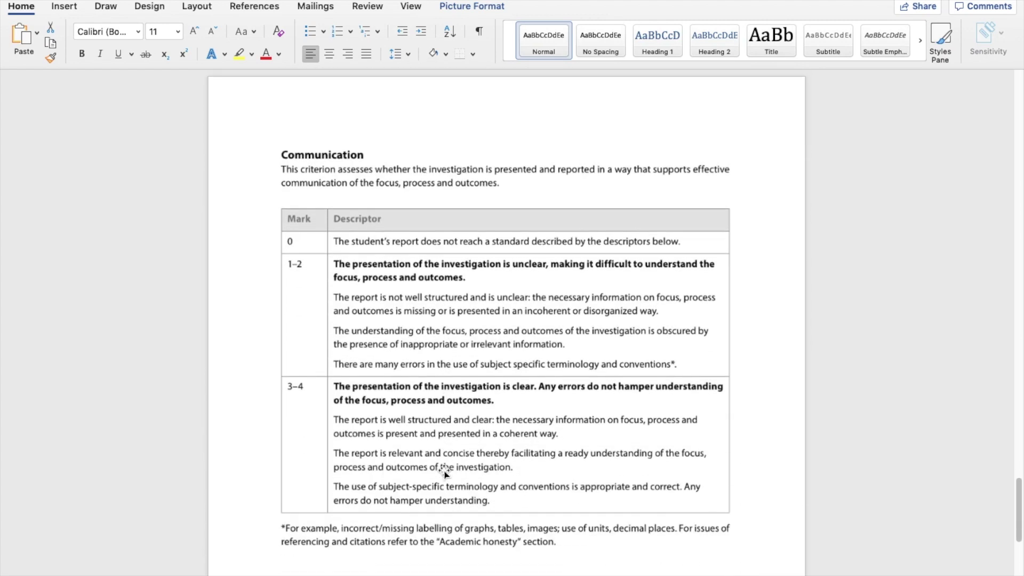
pyautogui.scroll(20, 444, 472)
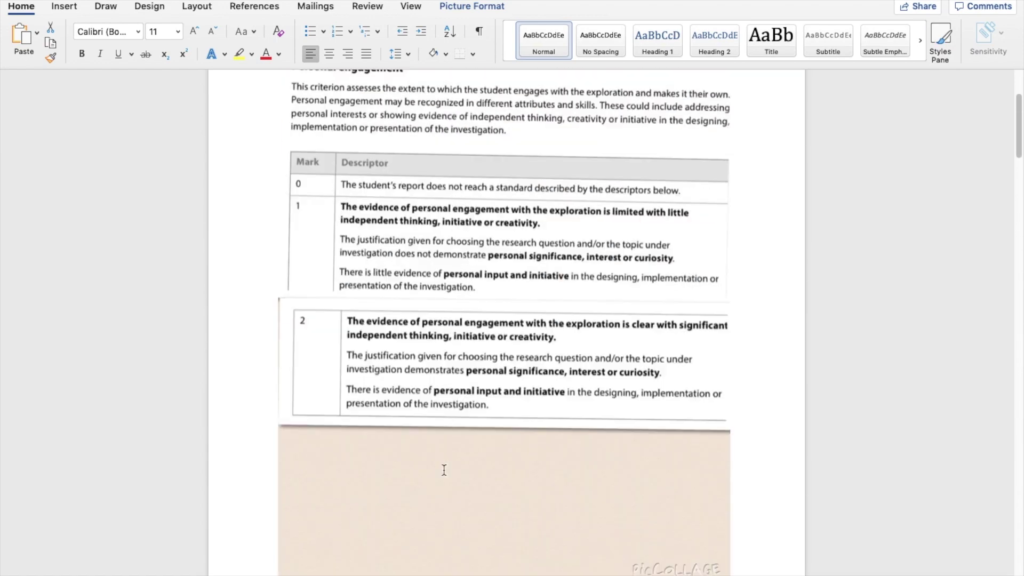
pyautogui.scroll(-3, 443, 472)
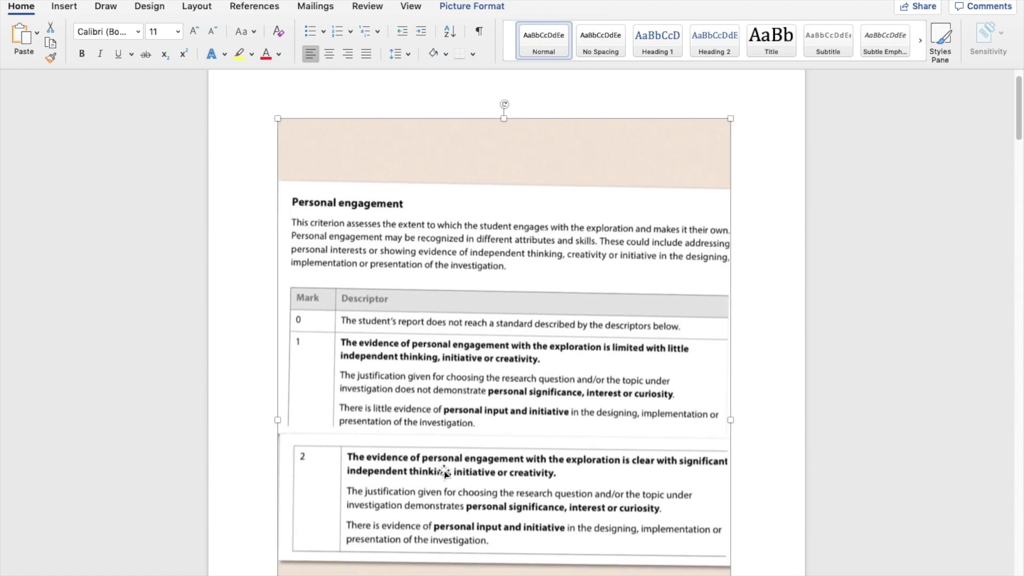
pyautogui.scroll(-1, 443, 472)
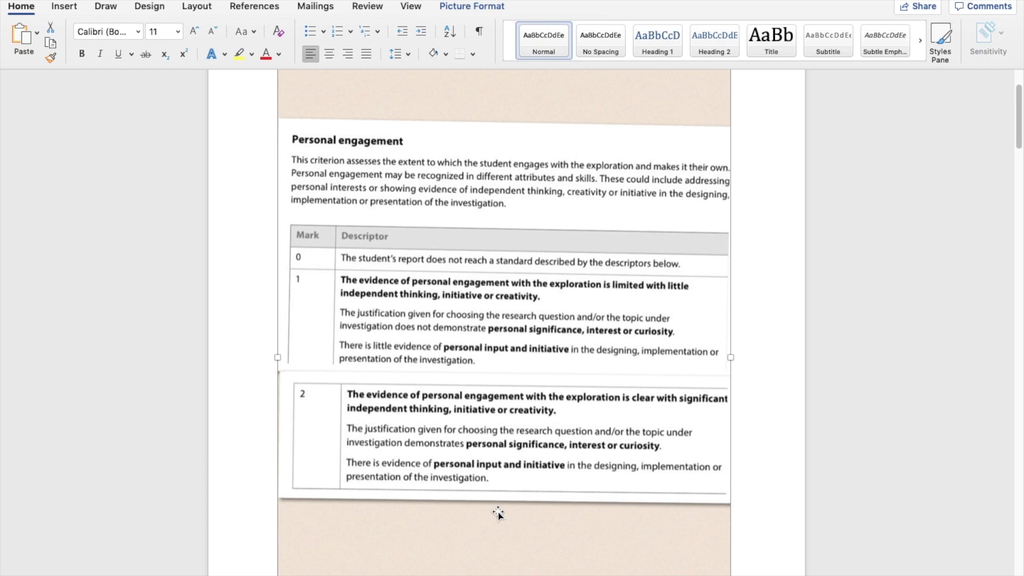
pyautogui.scroll(-3, 497, 513)
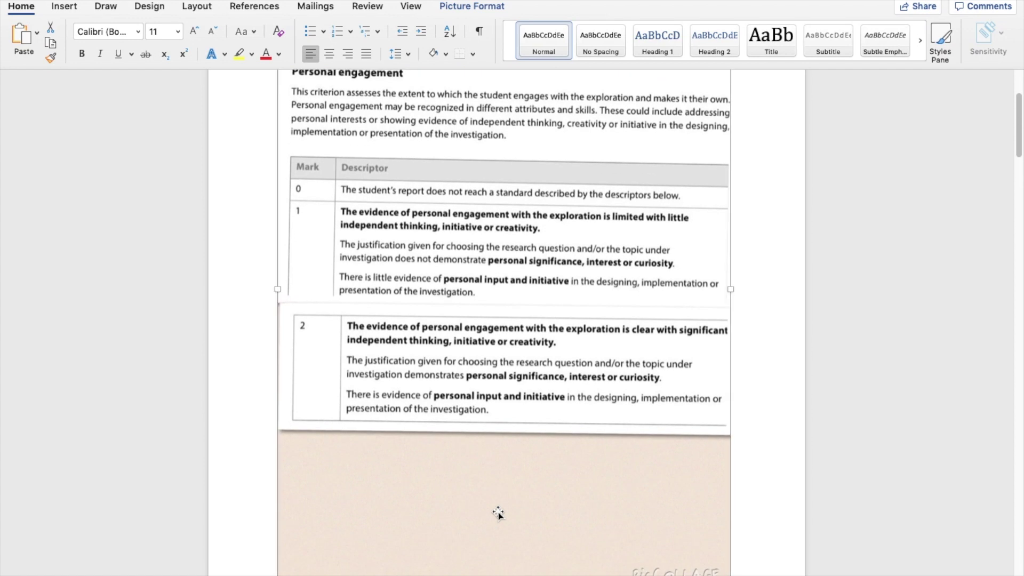
pyautogui.scroll(1, 497, 513)
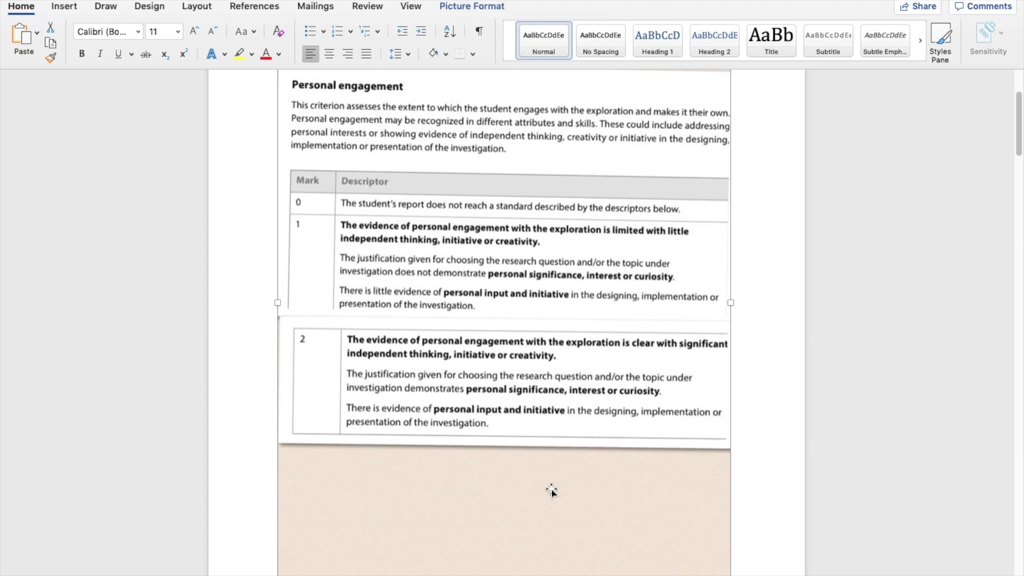
pyautogui.scroll(1, 552, 489)
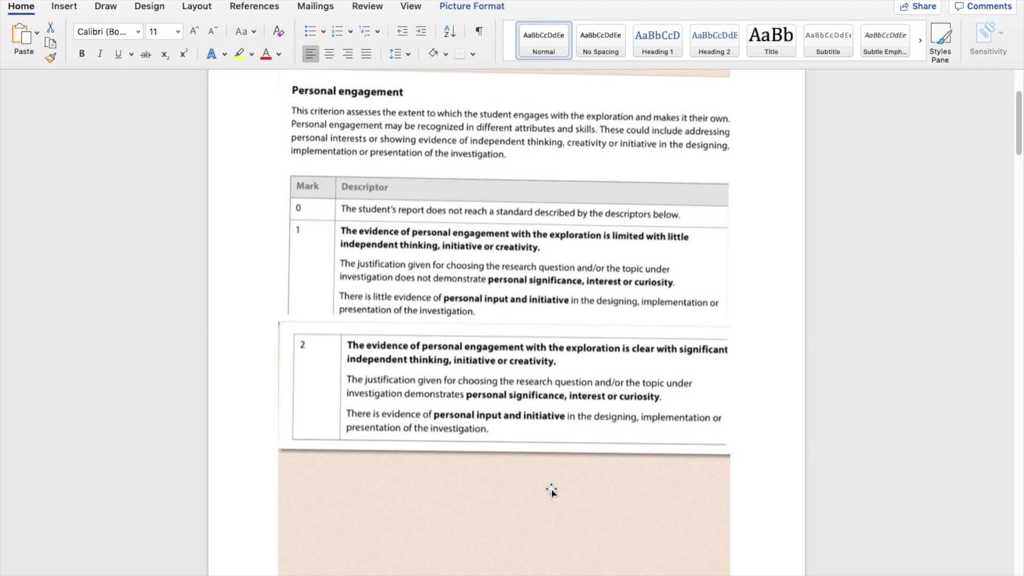
# Scroll down the Exploration descriptors to the DP PHYSICS rubric and feedback form.
pyautogui.scroll(-10, 551, 489)
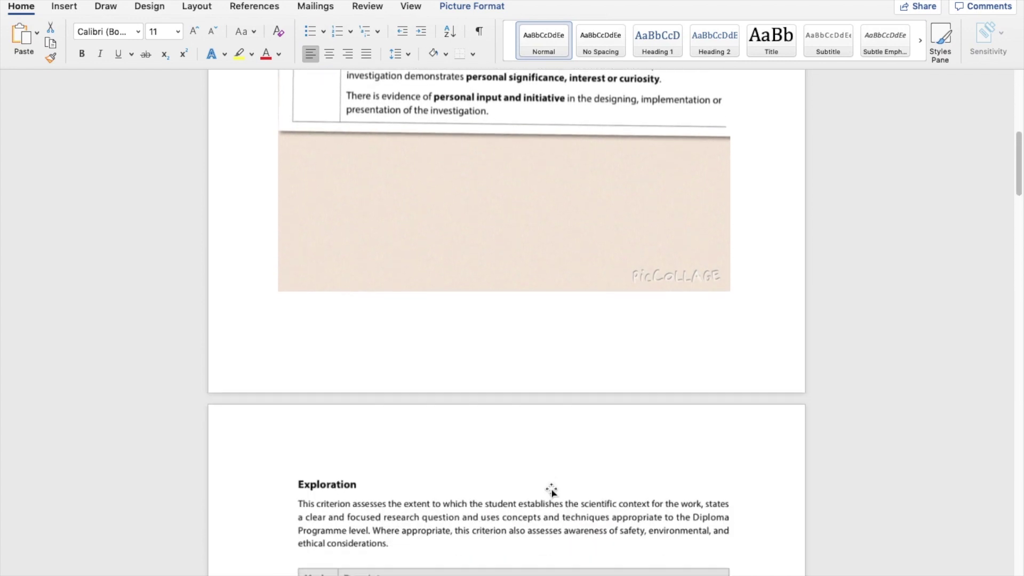
pyautogui.scroll(-12, 551, 490)
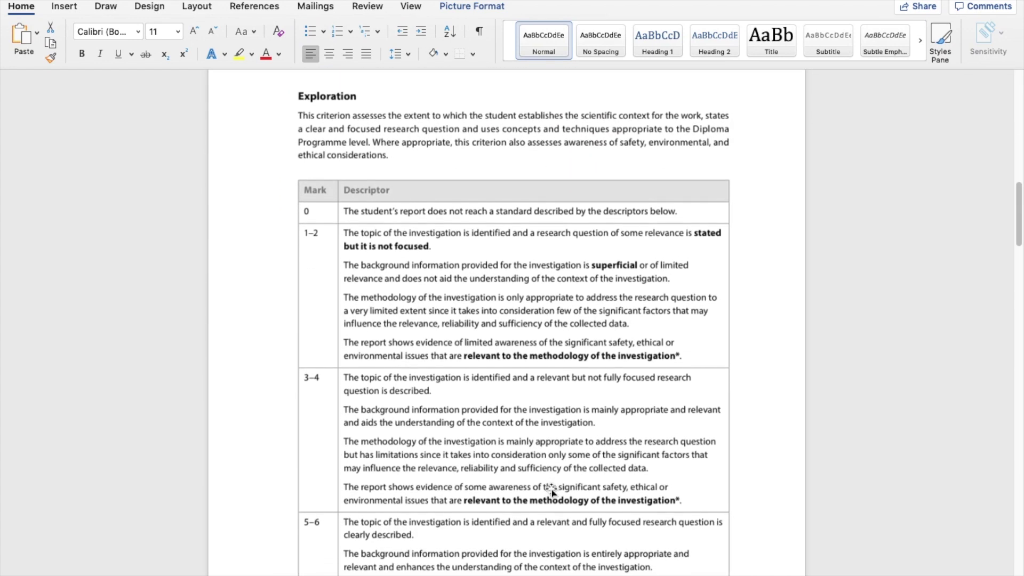
pyautogui.scroll(-1, 551, 490)
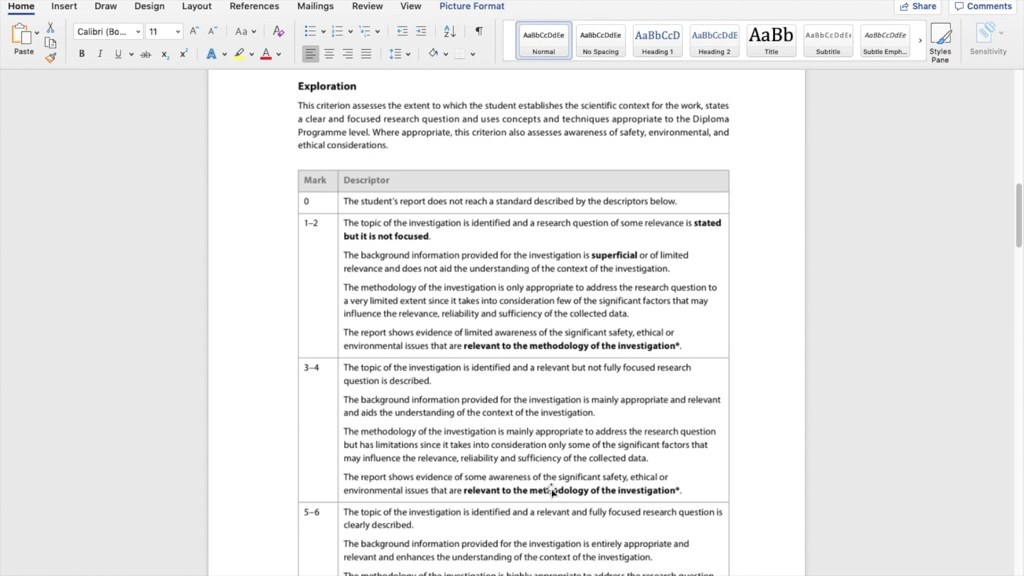
pyautogui.scroll(-2, 552, 489)
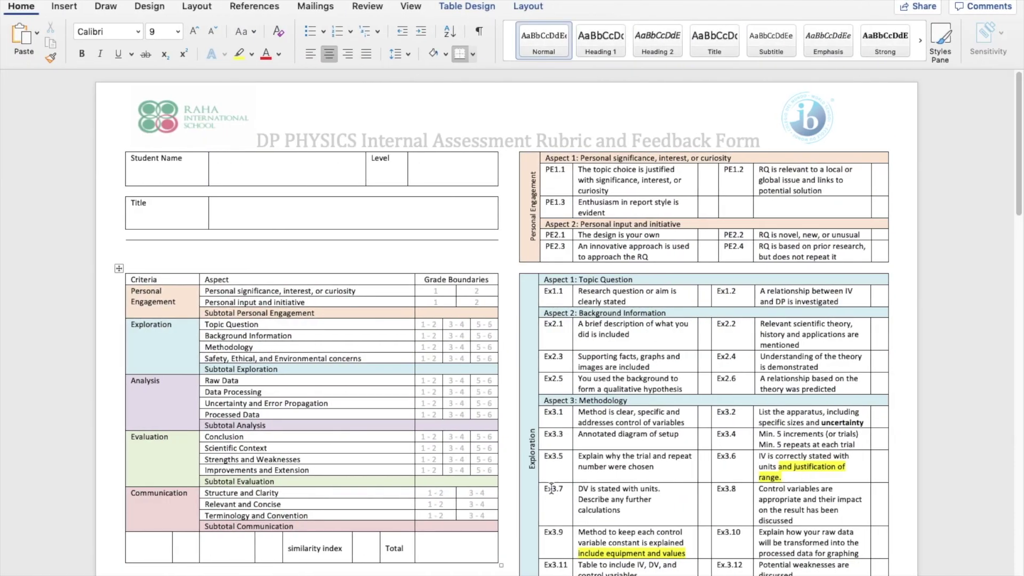
pyautogui.scroll(-1, 455, 451)
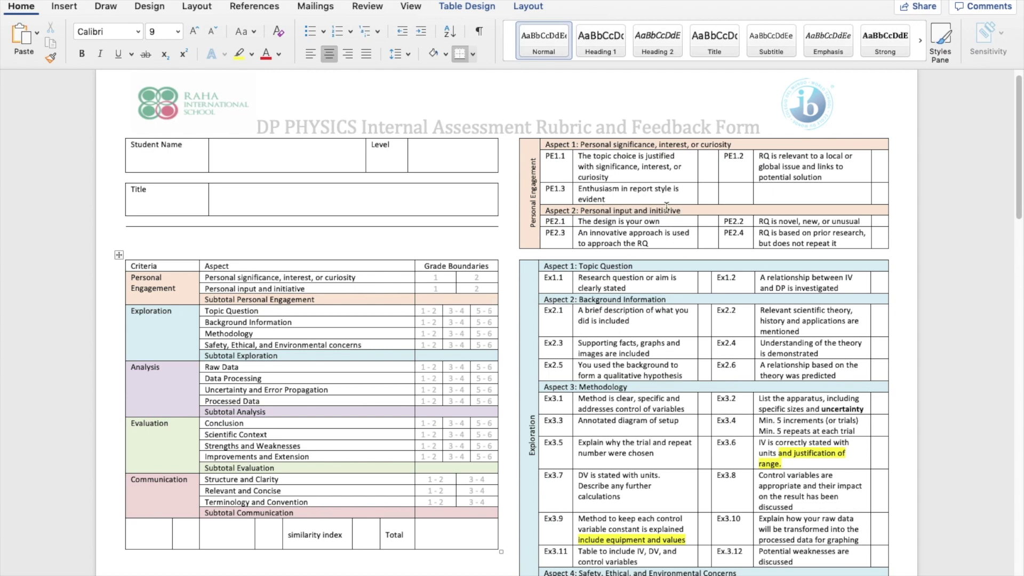
pyautogui.click(688, 210)
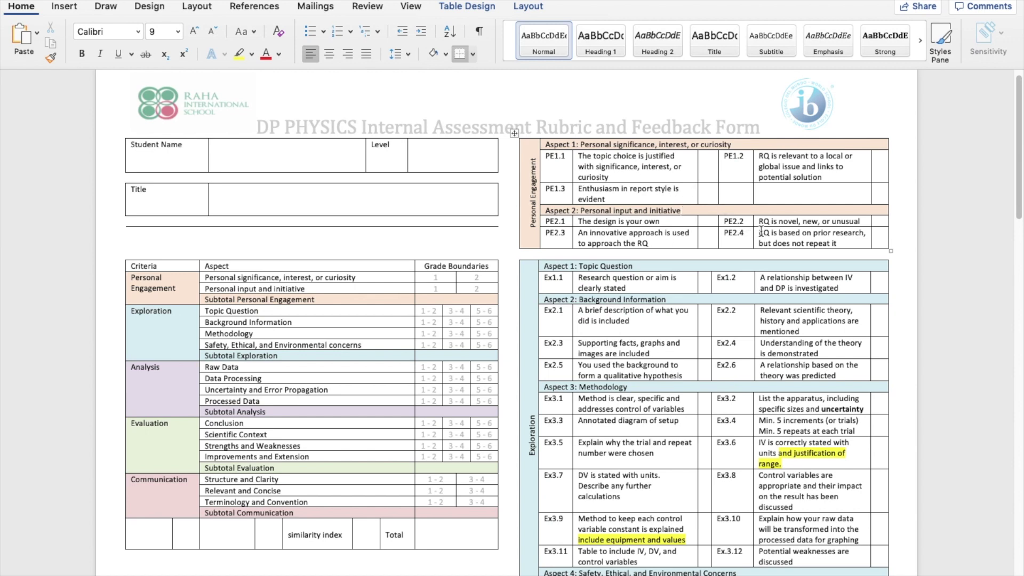
pyautogui.click(660, 243)
pyautogui.scroll(-2, 635, 325)
pyautogui.scroll(-1, 635, 325)
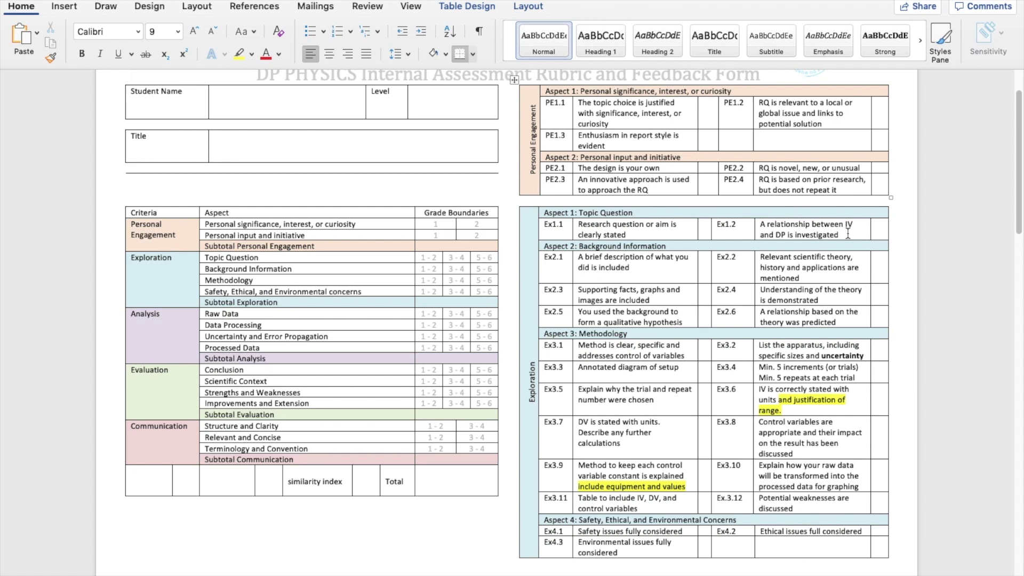
pyautogui.scroll(-2, 848, 233)
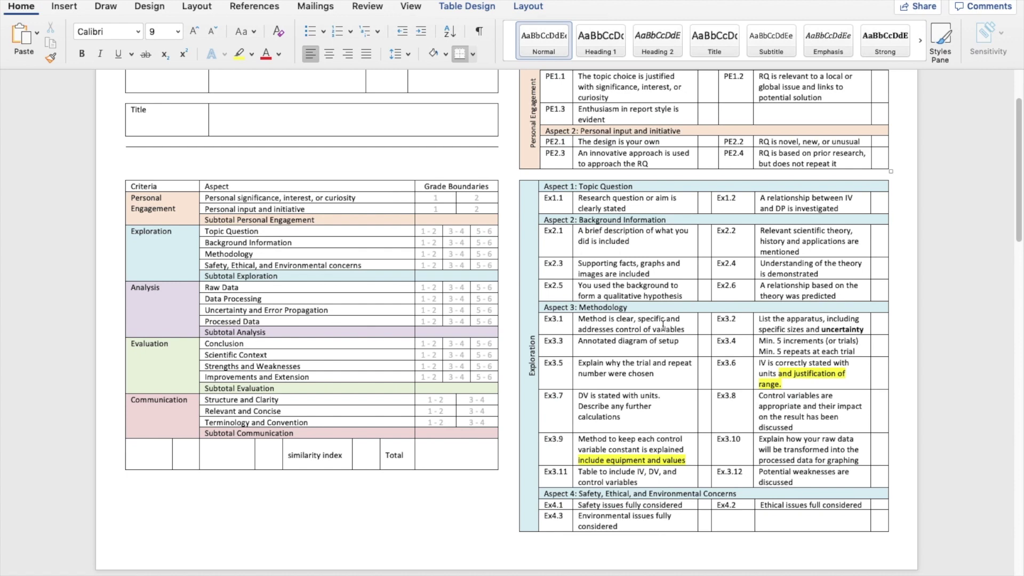
pyautogui.scroll(-2, 659, 362)
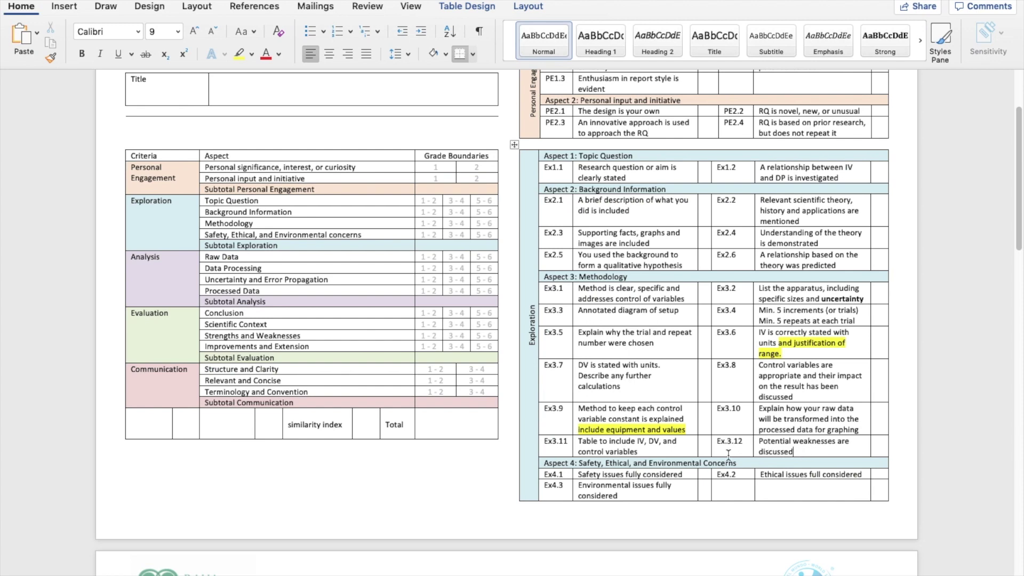
pyautogui.scroll(-1, 728, 453)
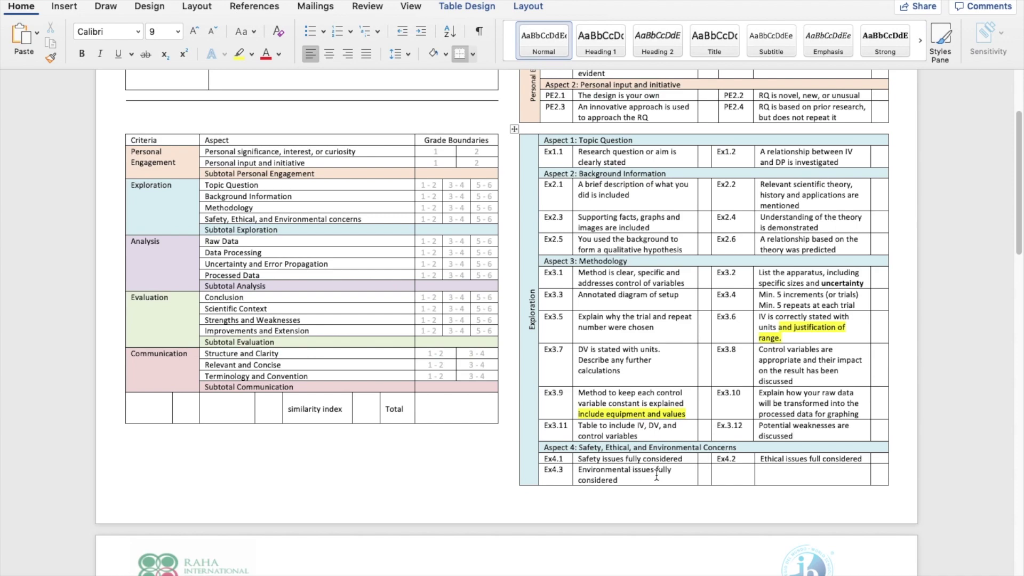
pyautogui.scroll(-2, 679, 477)
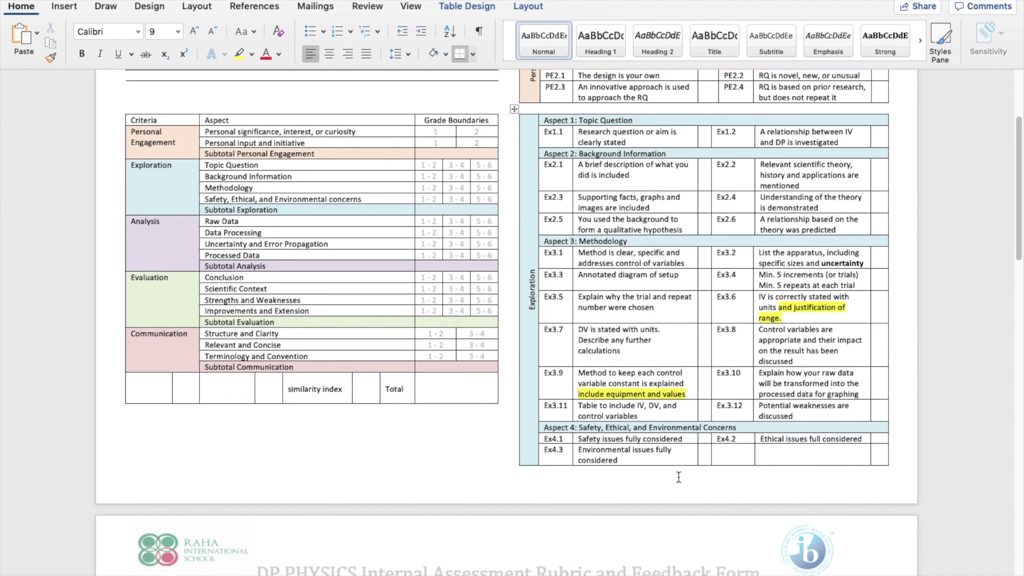
pyautogui.hotkey('ctrl', 'Right')
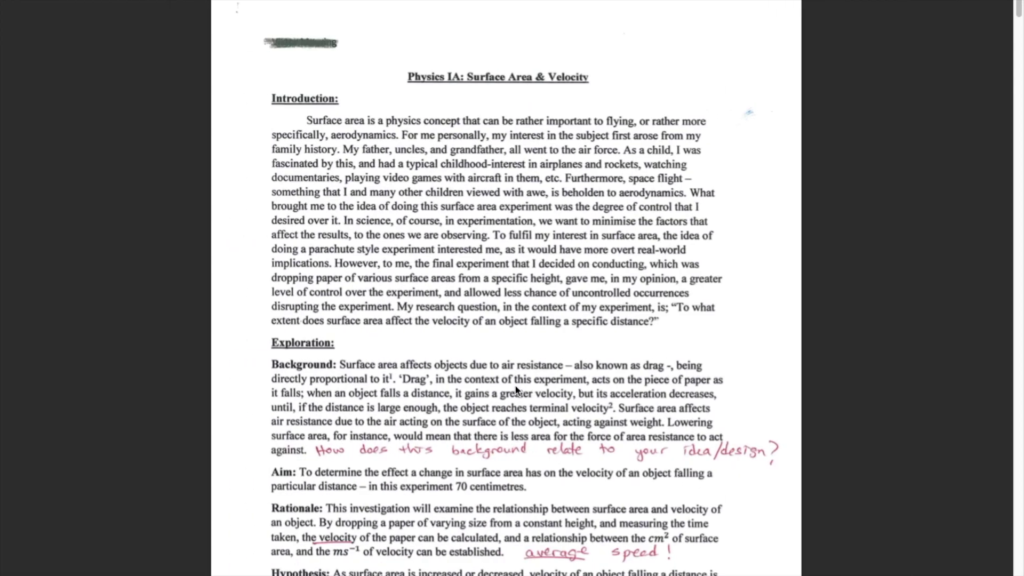
# Return from the PDF to the highlighted rubric document and save it.
pyautogui.moveTo(514, 2)
pyautogui.press('super+Tab')
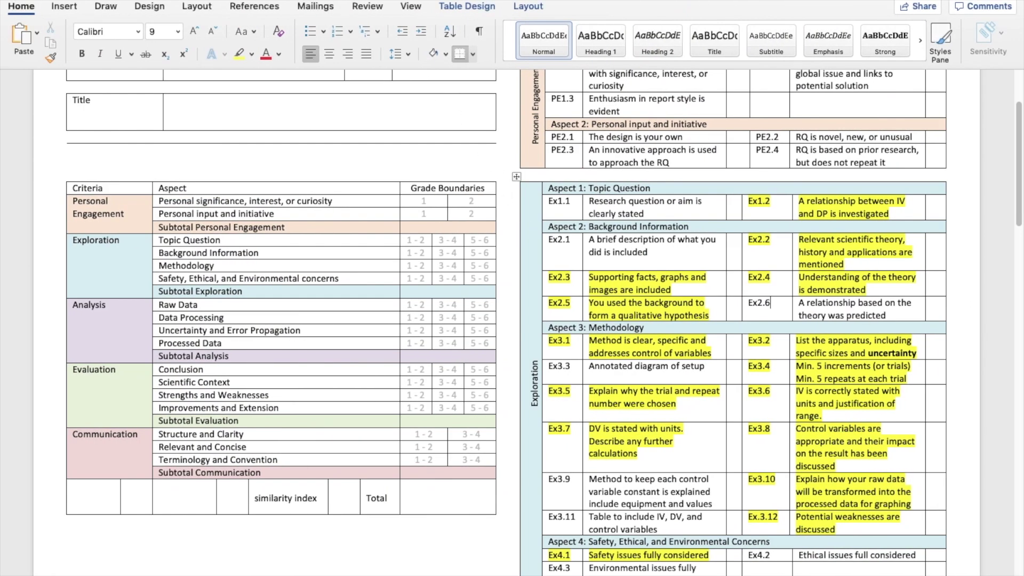
pyautogui.press('super+s')
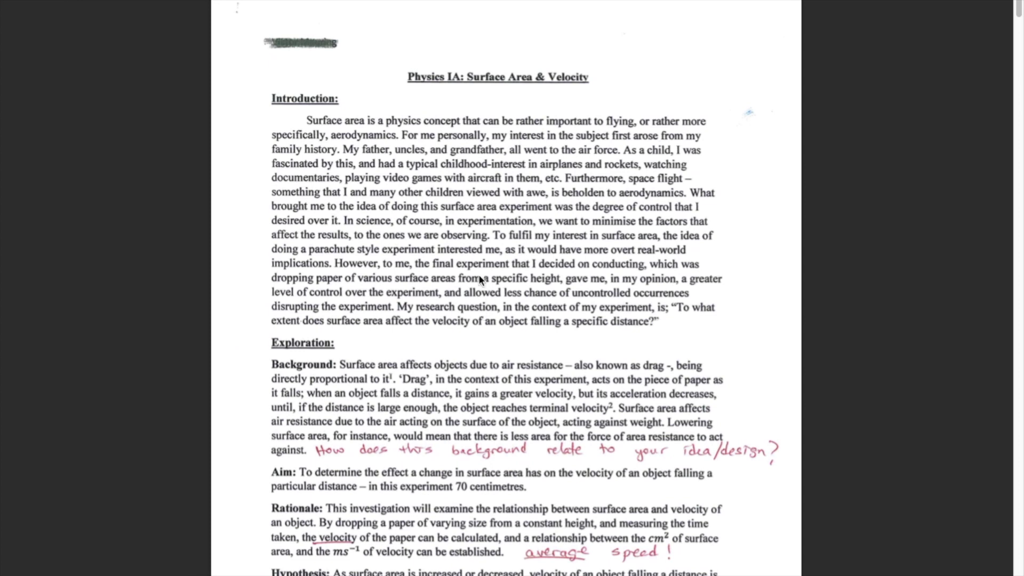
# Place the caret in the Ex1.1 criterion cell, then return to the Surface Area & Velocity report PDF.
pyautogui.scroll(-1, 324, 376)
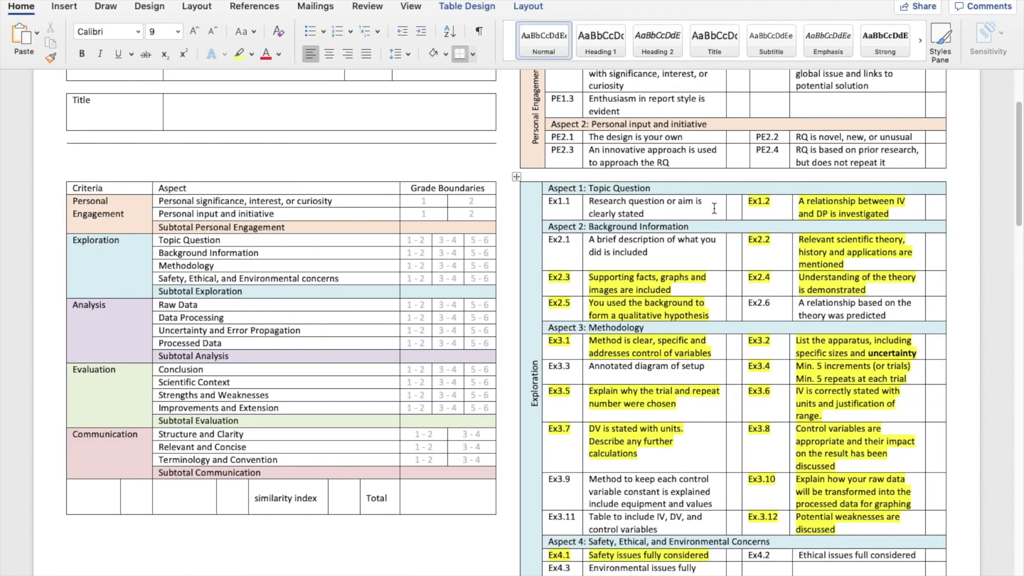
pyautogui.click(682, 211)
pyautogui.hotkey('ctrl', 'Left')
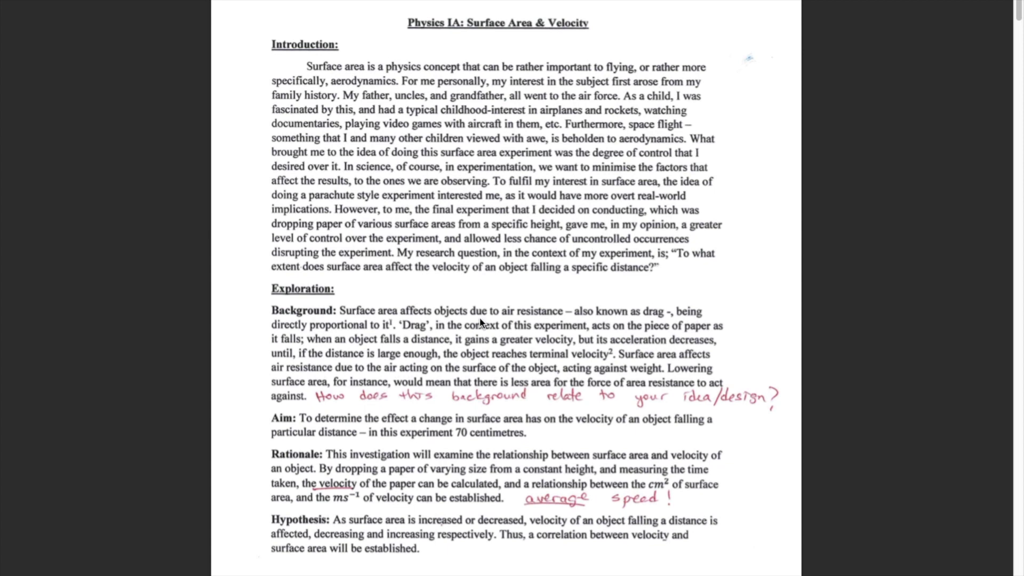
# Scroll between pages 1 and 2, settling on the Background, Aim, Rationale and Hypothesis section.
pyautogui.scroll(-3, 449, 374)
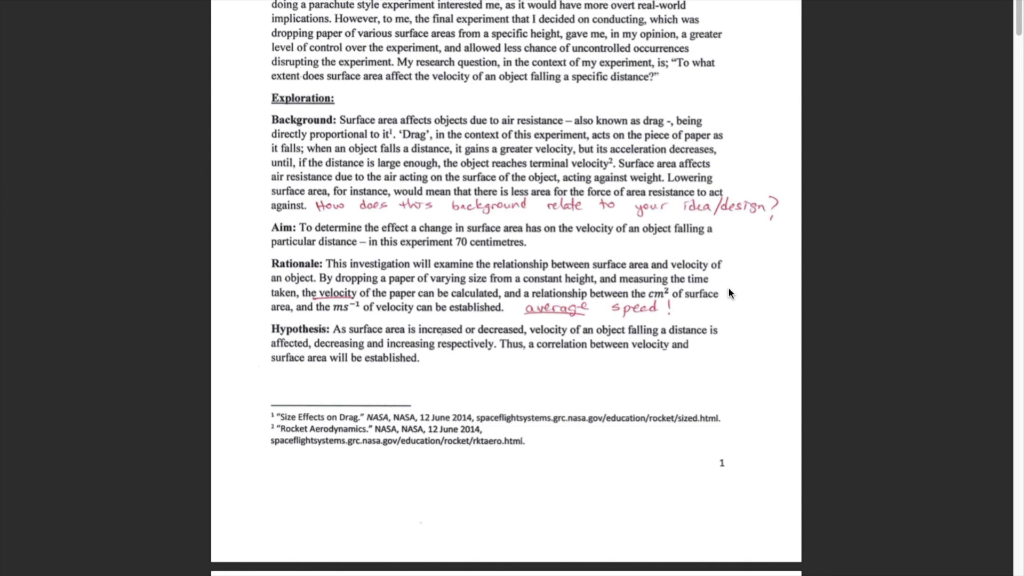
pyautogui.scroll(-1, 734, 305)
pyautogui.scroll(-7, 734, 304)
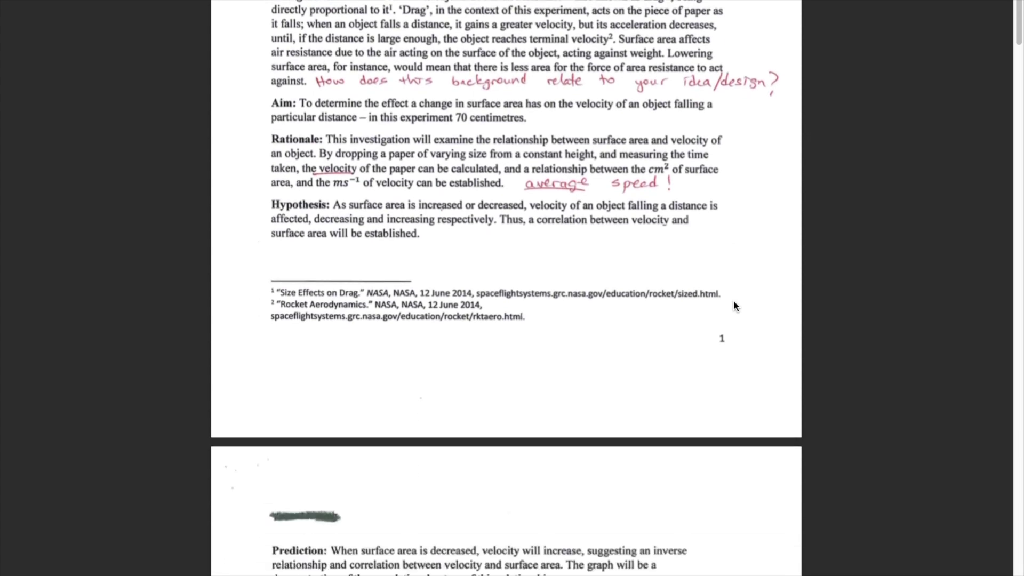
pyautogui.scroll(6, 734, 304)
pyautogui.scroll(2, 734, 305)
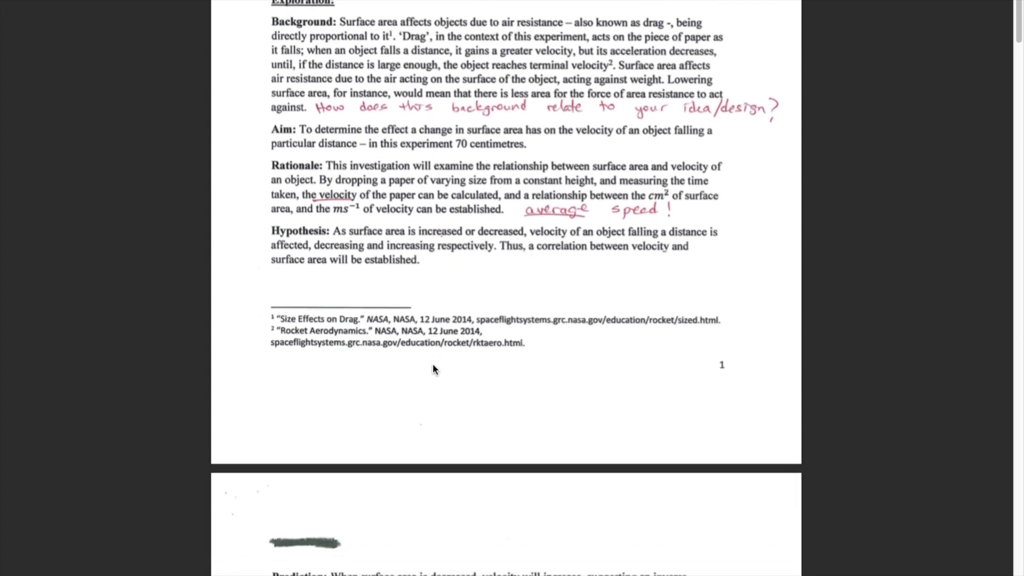
pyautogui.scroll(-2, 434, 365)
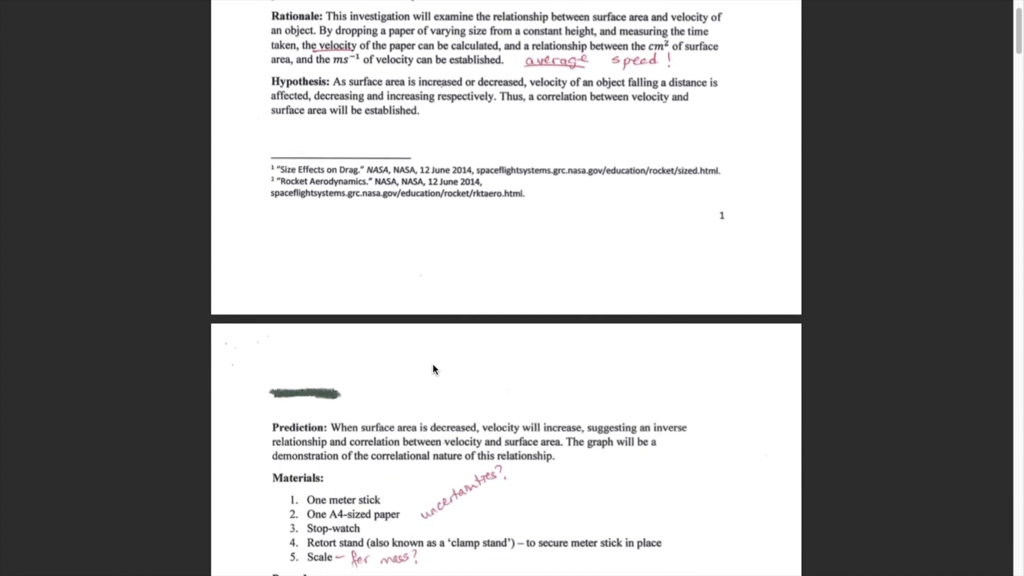
pyautogui.scroll(-2, 433, 368)
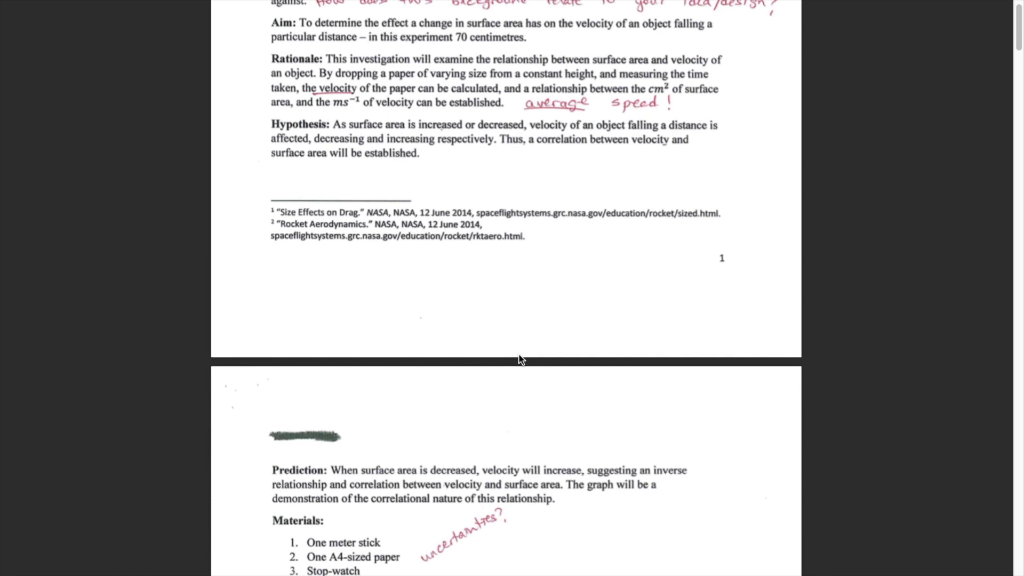
pyautogui.scroll(-3, 521, 360)
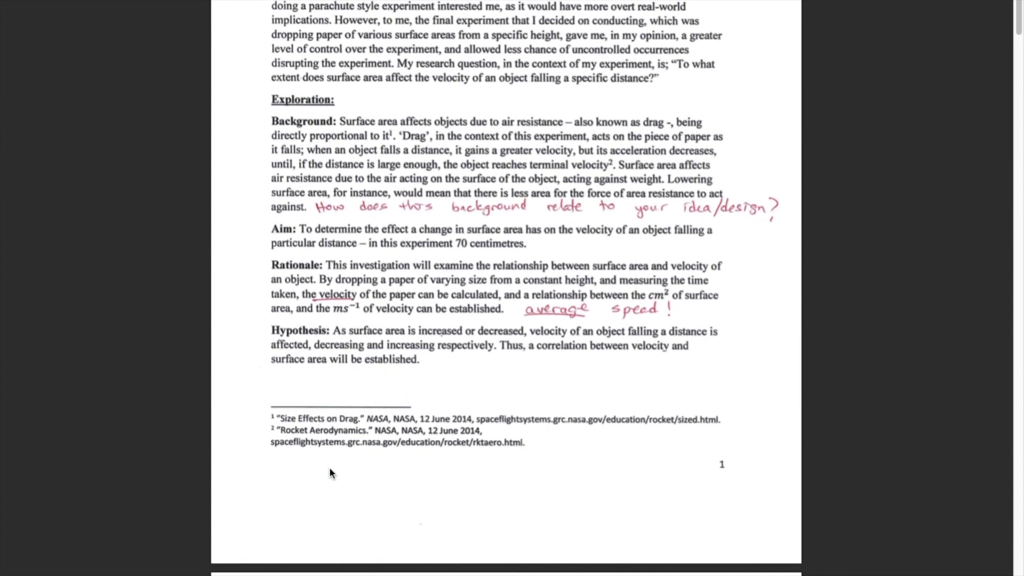
pyautogui.scroll(1, 329, 472)
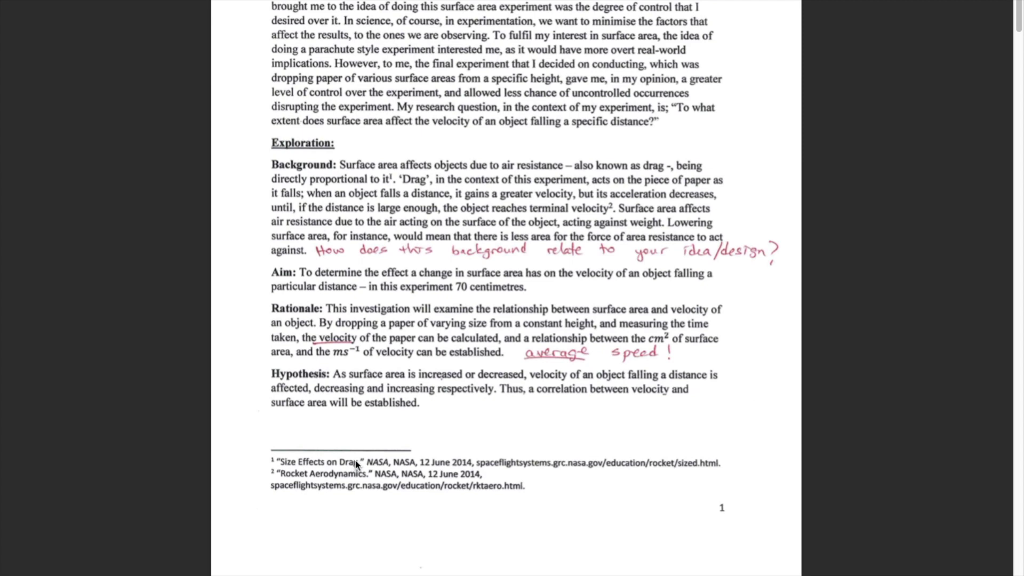
pyautogui.hotkey('ctrl', 'Right')
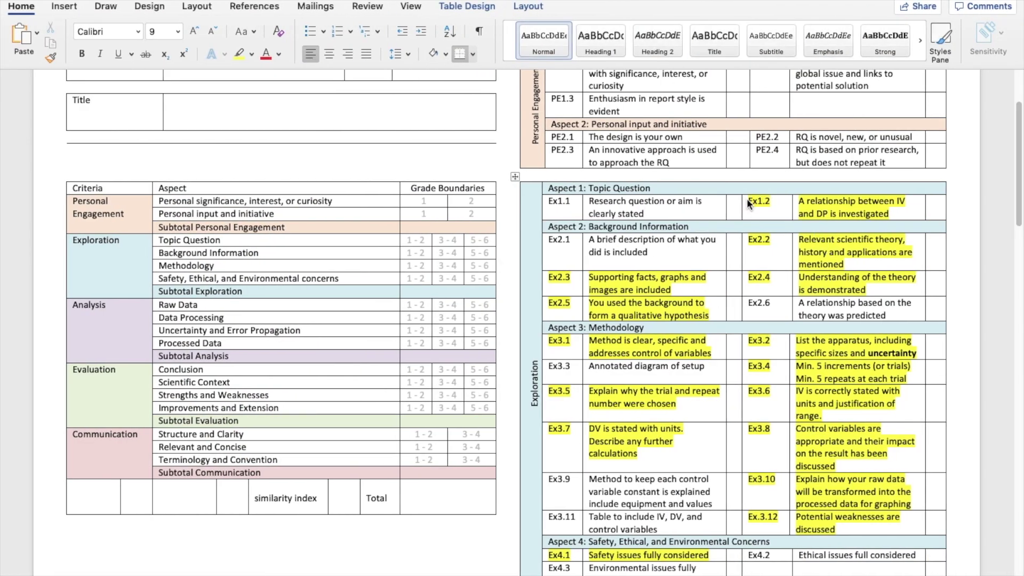
# Point out the Ex1.2 and Ex1.1 research-question criteria in the Exploration rubric.
pyautogui.click(808, 213)
pyautogui.click(655, 208)
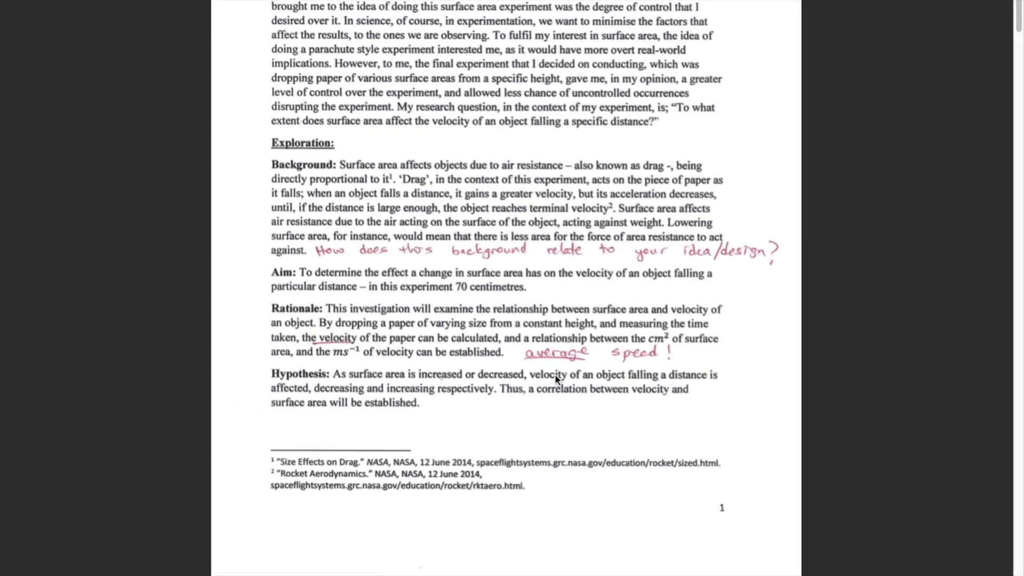
# Scroll the sample IA down to page 2's Prediction and Materials list.
pyautogui.scroll(-10, 555, 379)
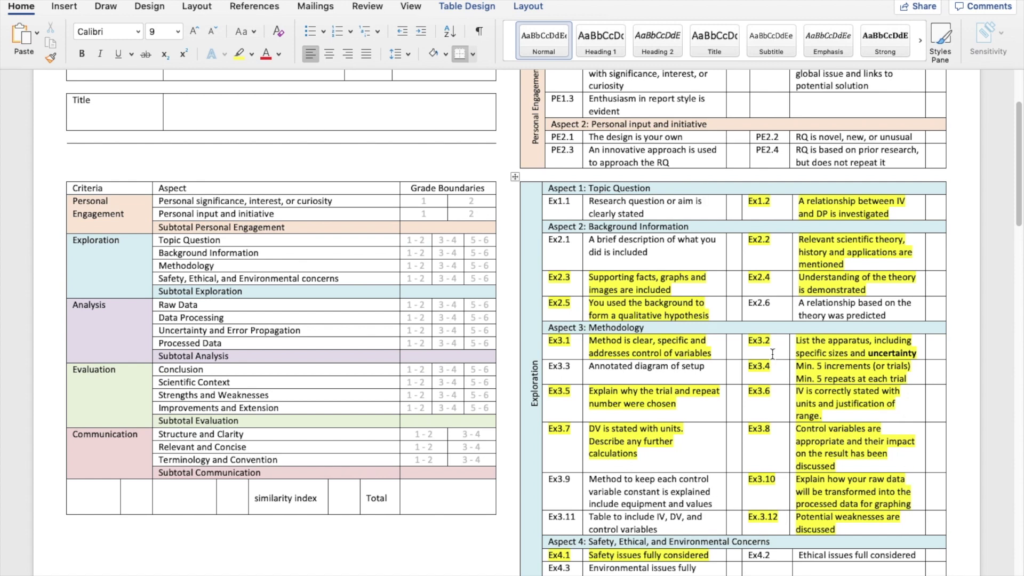
pyautogui.scroll(-2, 743, 486)
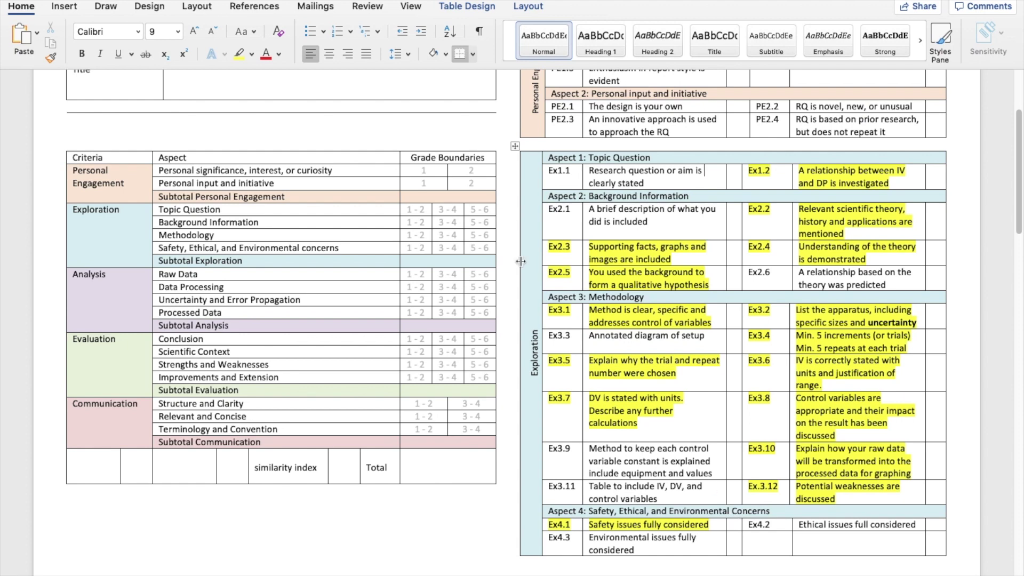
# Scroll up to the Student Name box, then down to the Analysis and Communication tables.
pyautogui.scroll(2, 477, 275)
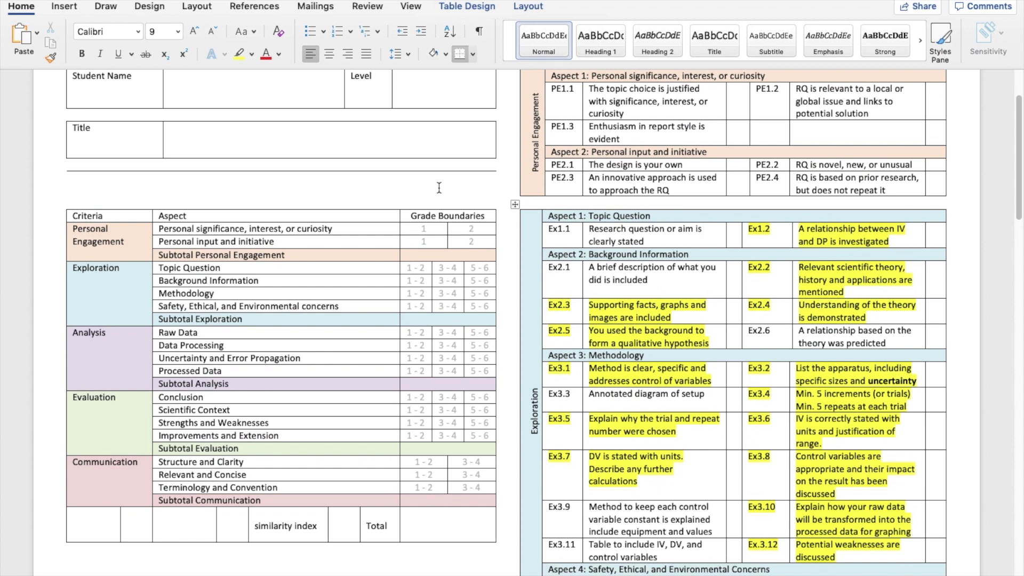
pyautogui.scroll(-15, 439, 187)
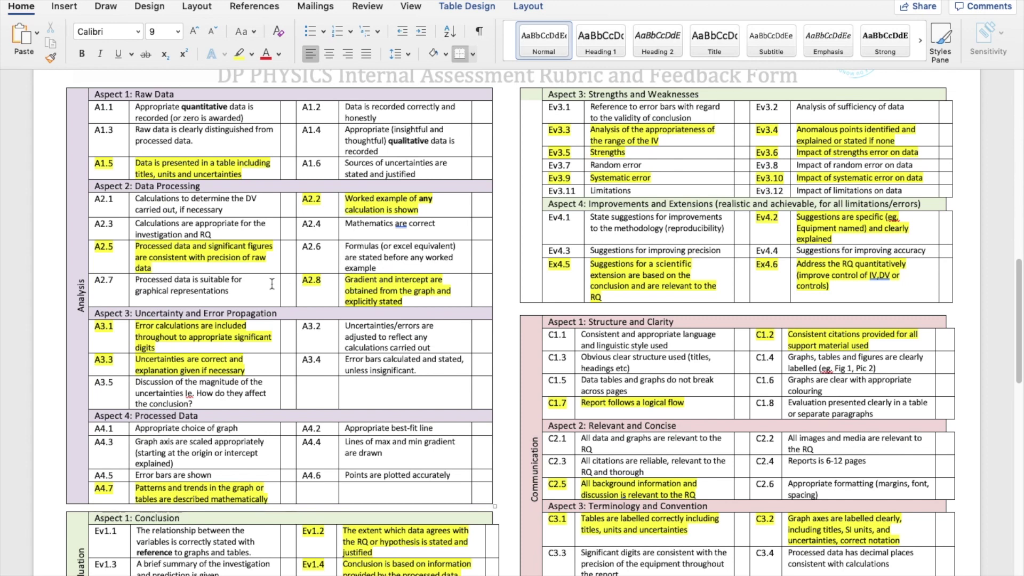
pyautogui.click(264, 266)
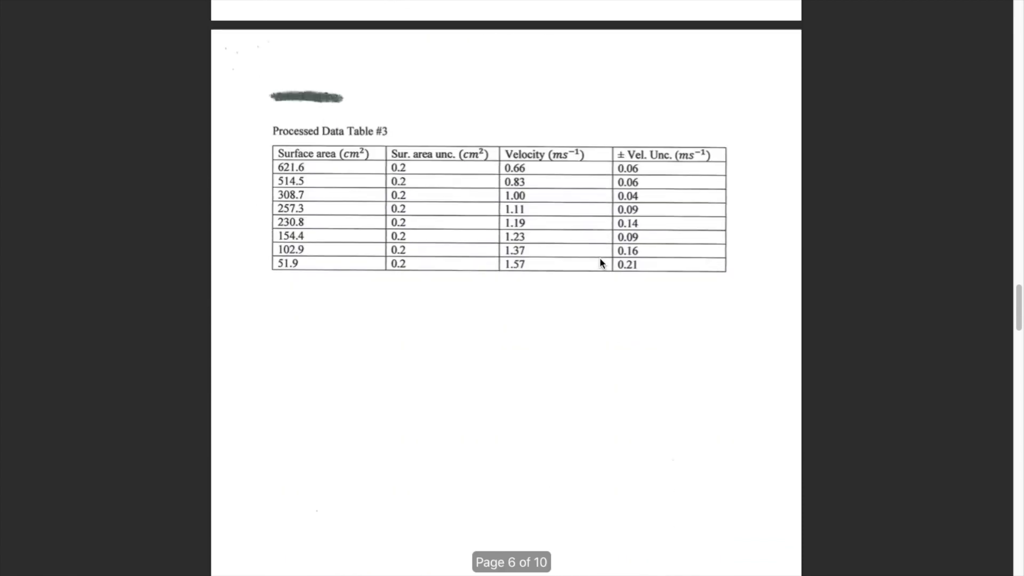
pyautogui.scroll(-10, 600, 261)
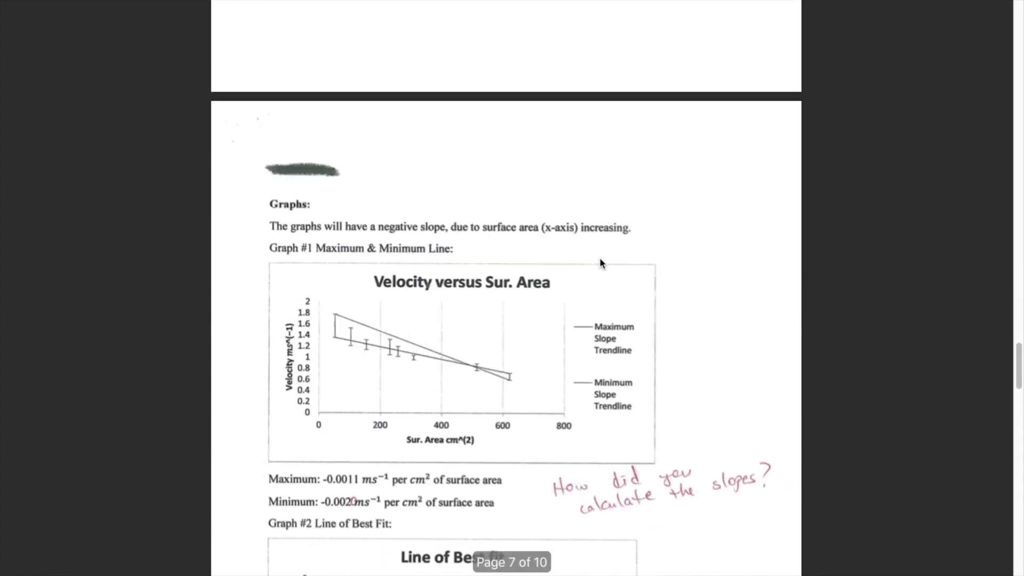
pyautogui.scroll(-1, 601, 263)
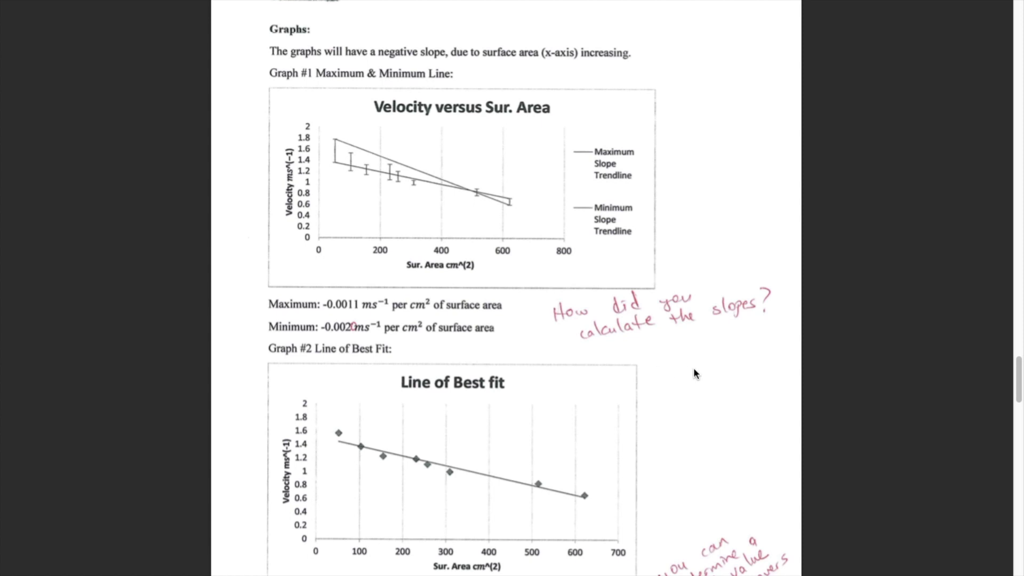
# Scroll to page 7's Graph #1 and Graph #2 with their margin feedback.
pyautogui.scroll(-3, 693, 373)
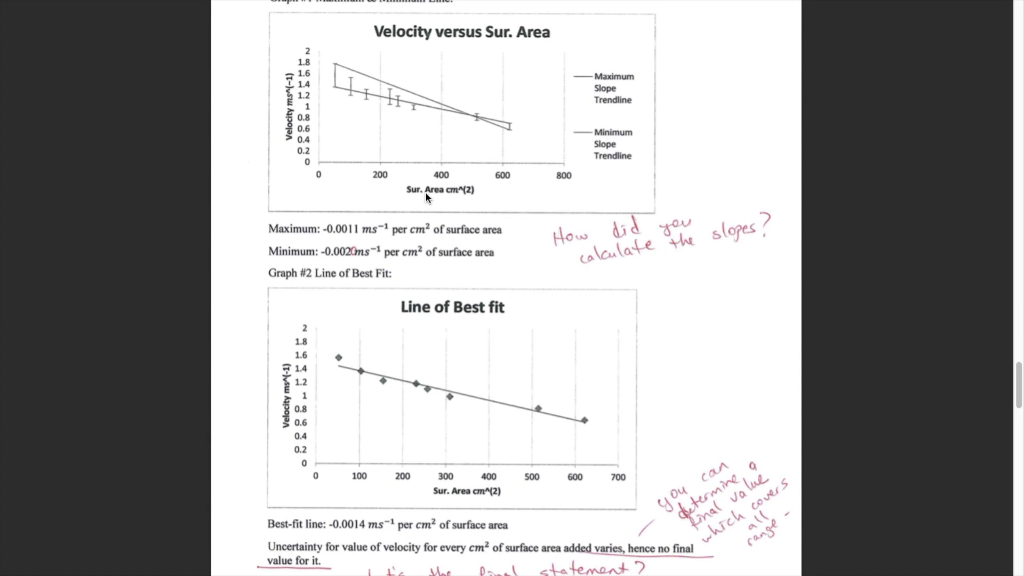
# Scroll the sample report to the page 8 Improvements table, then return to the Word rubric.
pyautogui.scroll(-5, 426, 196)
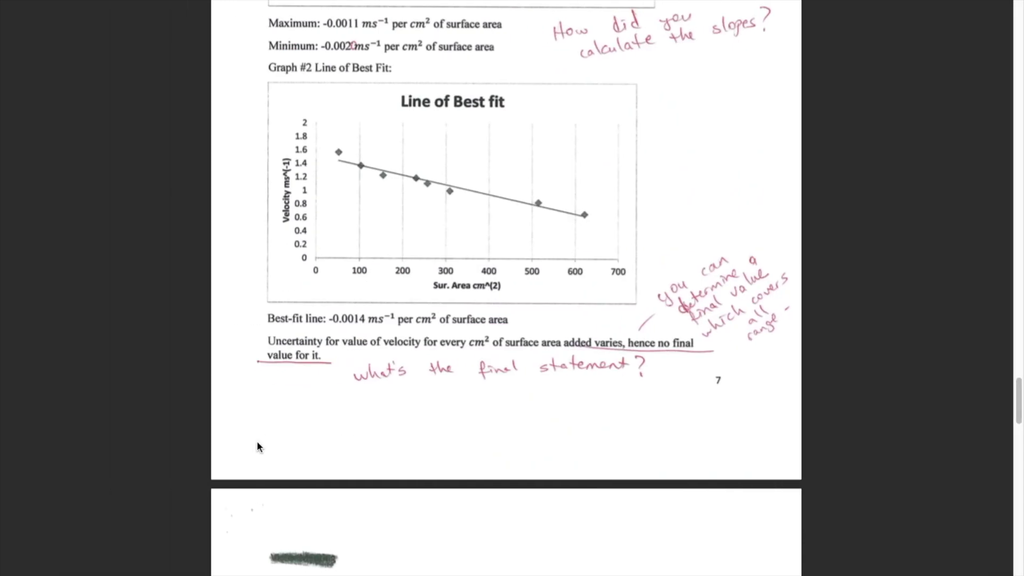
pyautogui.scroll(-5, 257, 441)
pyautogui.scroll(-5, 257, 447)
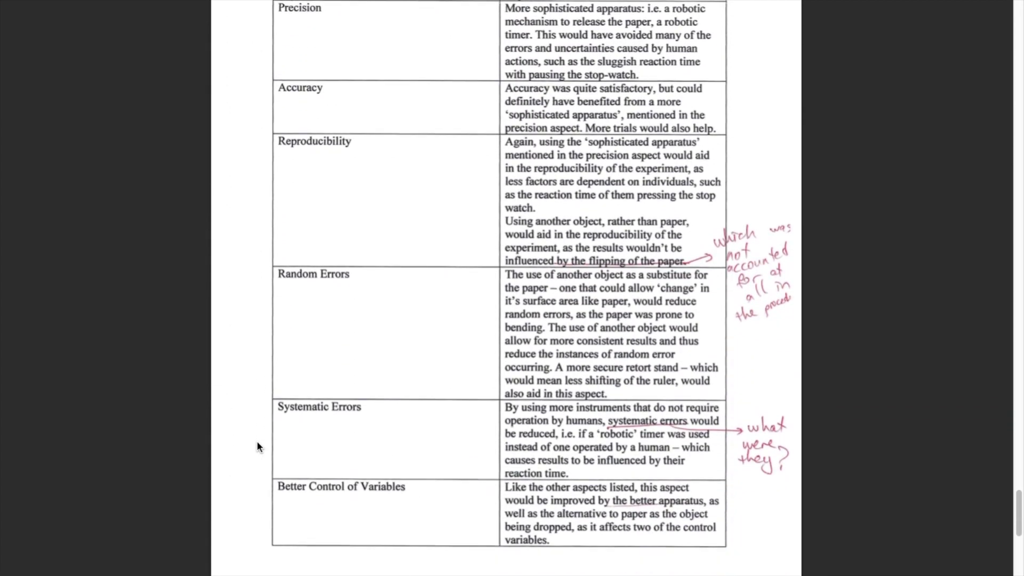
pyautogui.scroll(1, 257, 447)
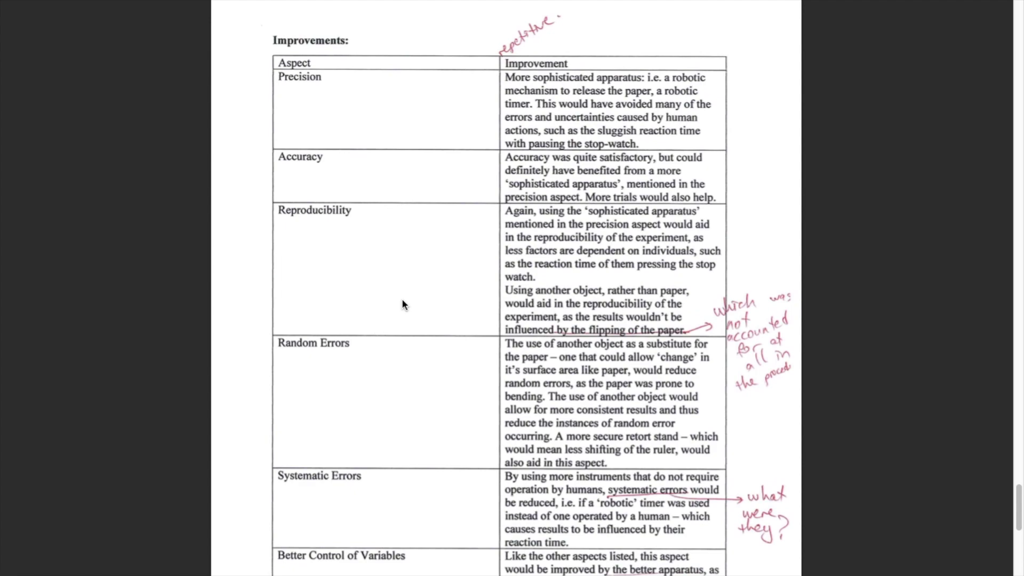
pyautogui.hotkey('ctrl', 'Right')
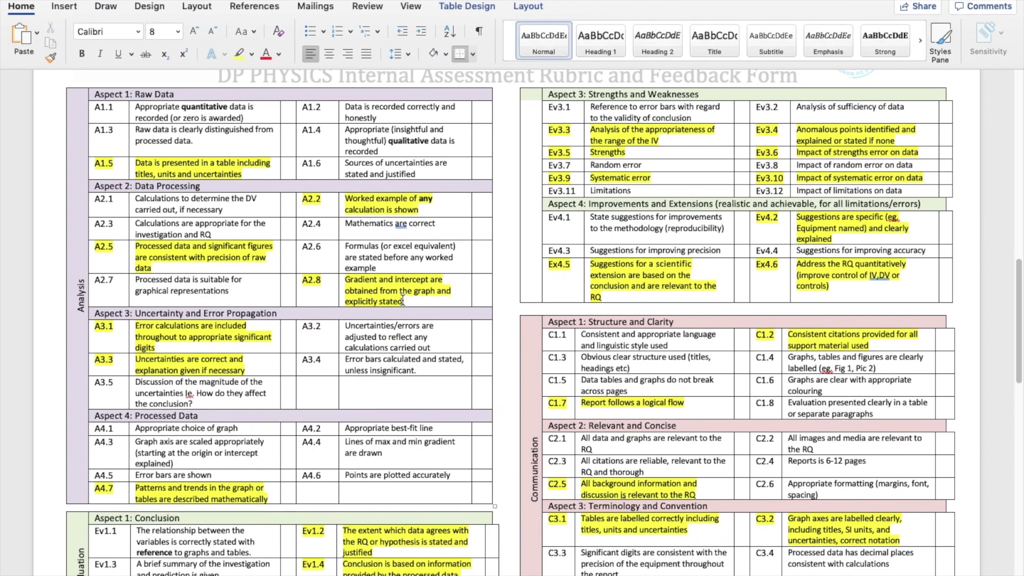
# Point out the Ev2.1 scientific explanation criterion, then scroll to the highlighted Evaluation criteria.
pyautogui.scroll(-3, 406, 387)
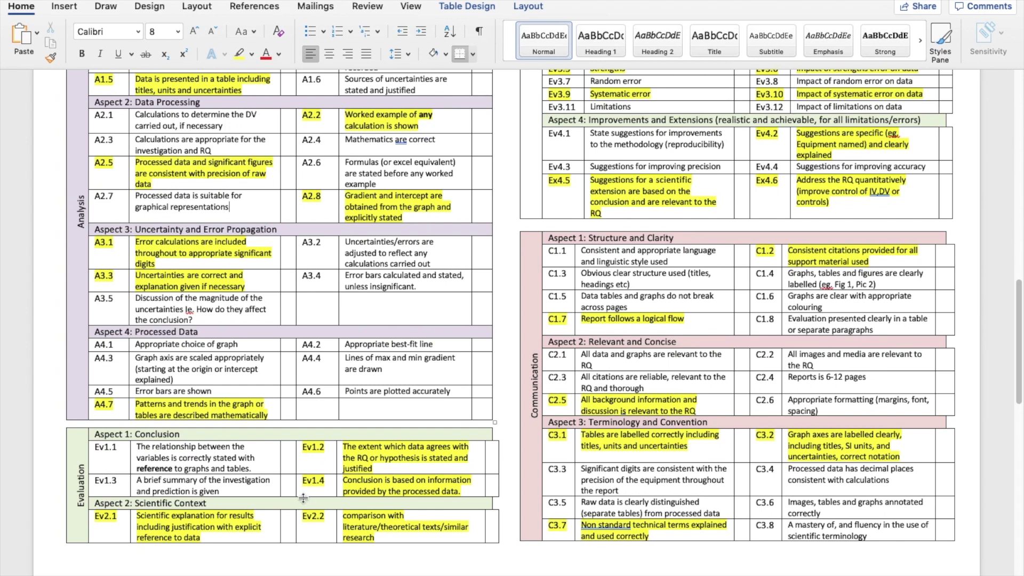
pyautogui.click(272, 520)
pyautogui.scroll(5, 447, 508)
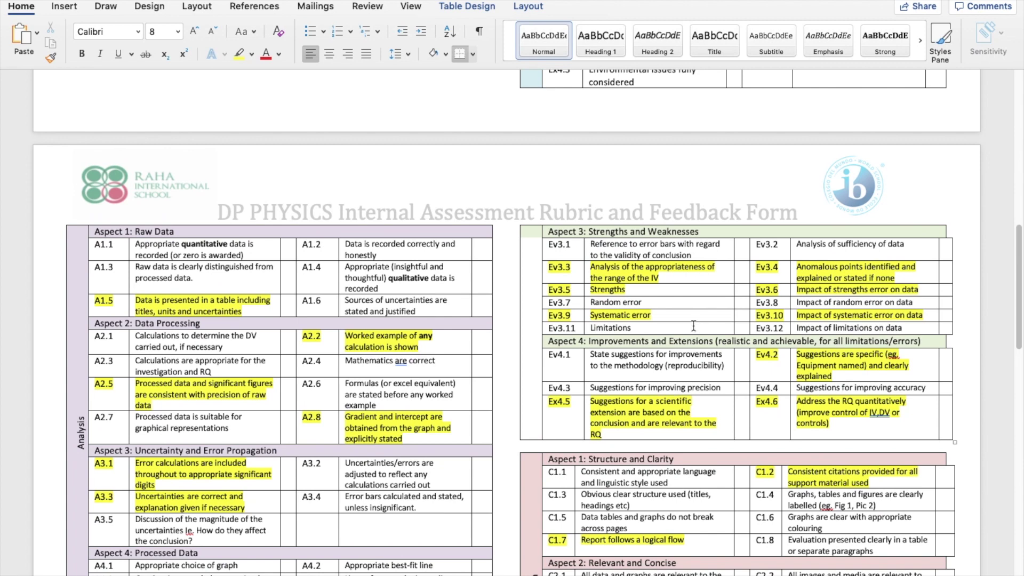
pyautogui.scroll(-2, 694, 325)
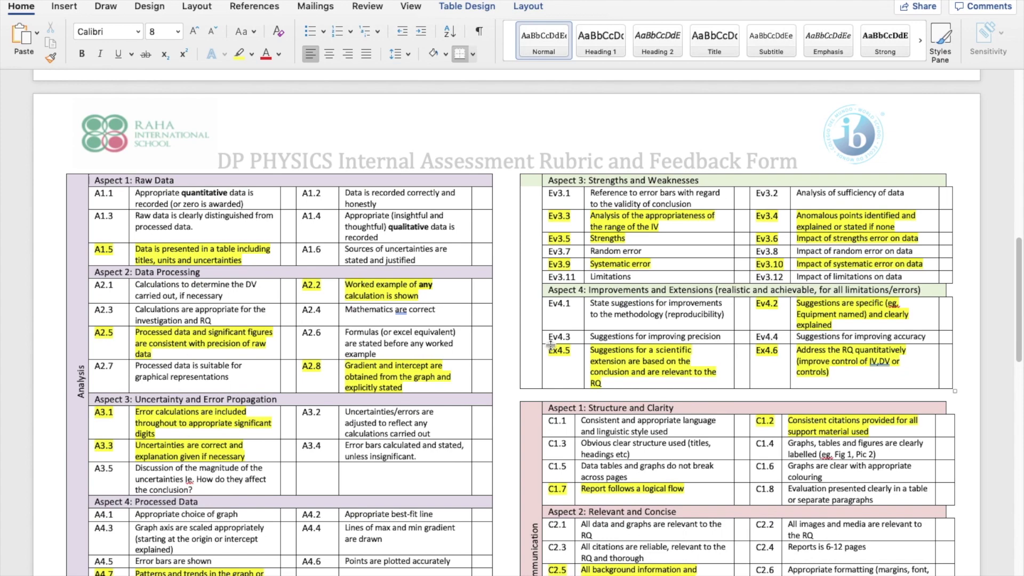
pyautogui.scroll(-1, 461, 357)
# Pick out Communication criteria C1.7, C2.5 on background information, and C3.7 on technical terms.
pyautogui.scroll(-2, 462, 358)
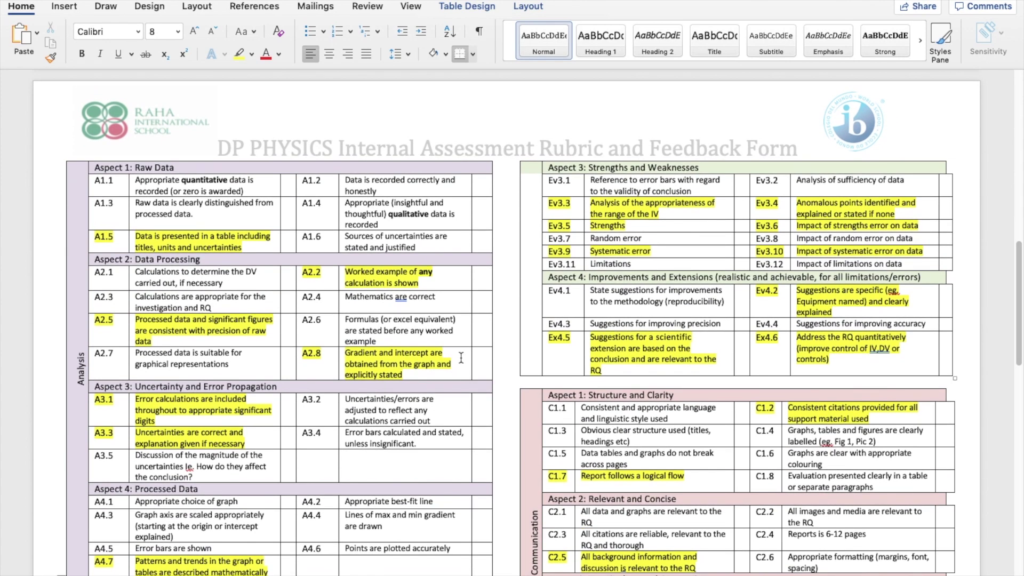
pyautogui.scroll(-5, 461, 358)
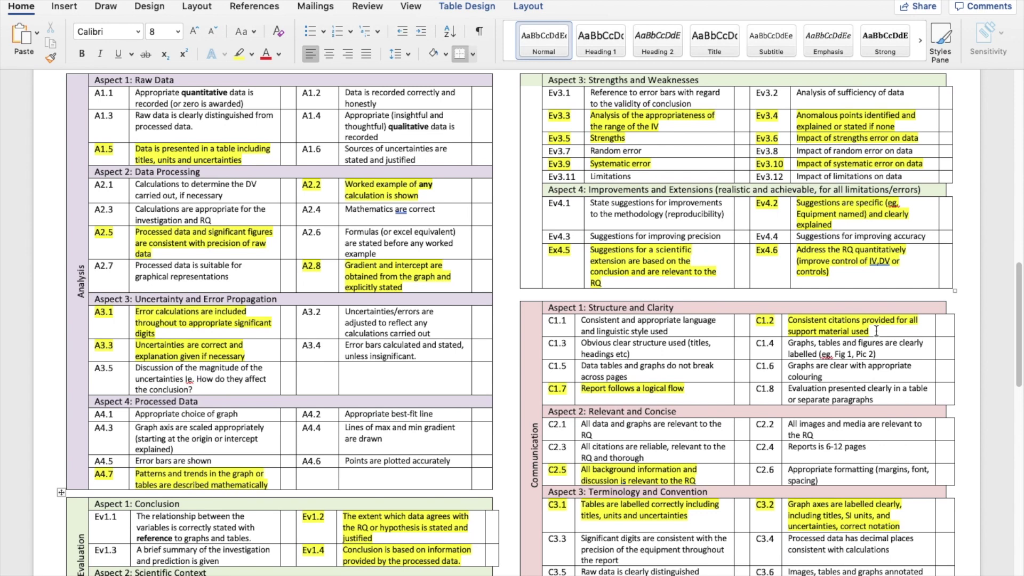
pyautogui.click(704, 395)
pyautogui.scroll(-3, 695, 391)
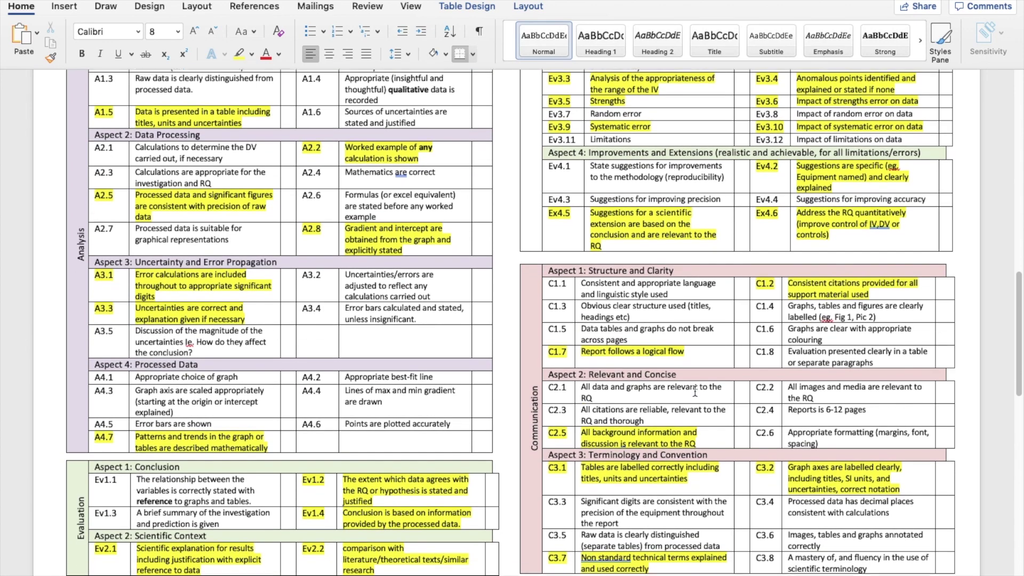
pyautogui.click(723, 424)
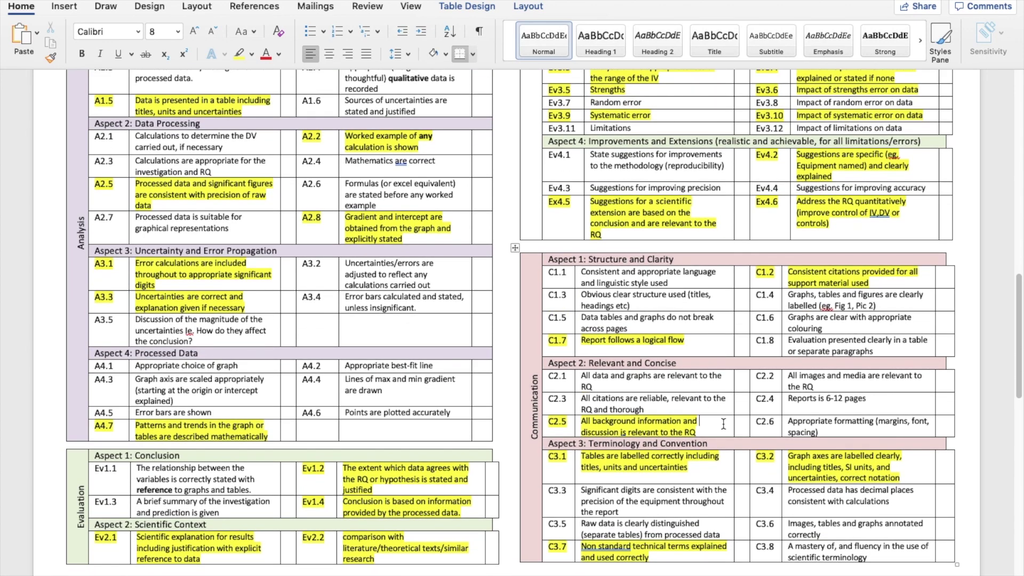
pyautogui.scroll(-3, 723, 424)
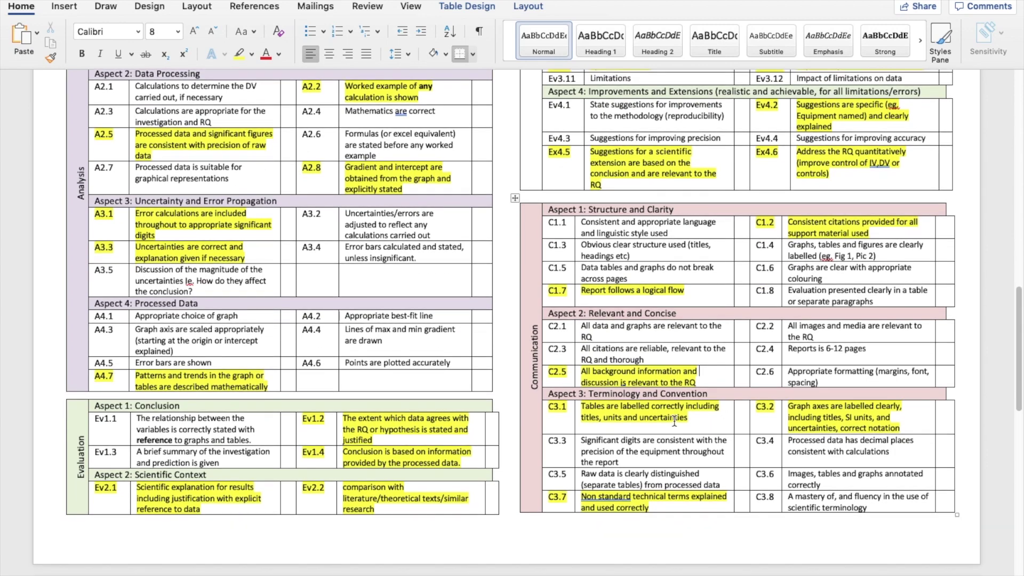
pyautogui.click(696, 507)
# Scroll up to the form's first page with Student Name, Title and Personal Engagement.
pyautogui.scroll(5, 777, 402)
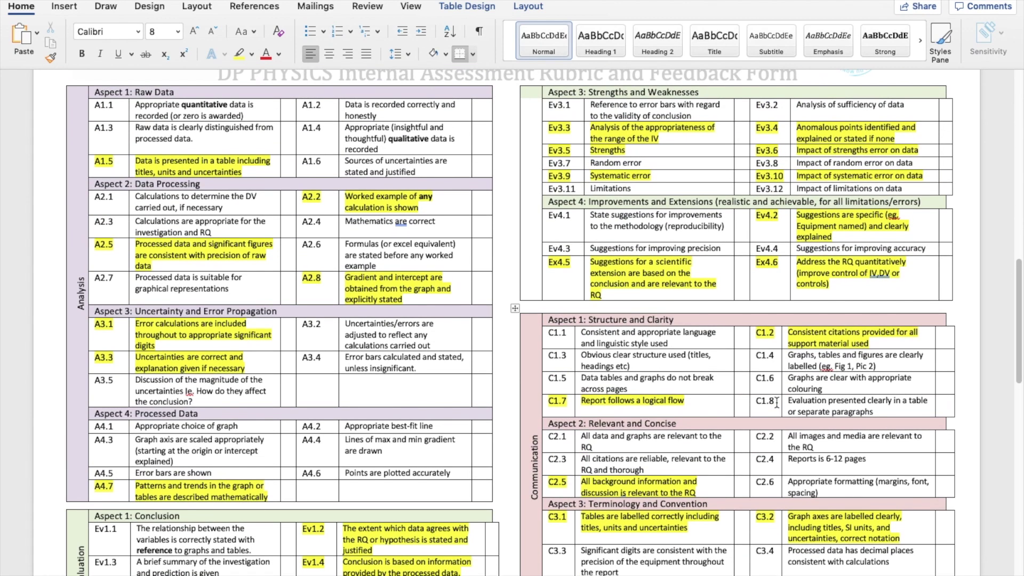
pyautogui.scroll(20, 777, 403)
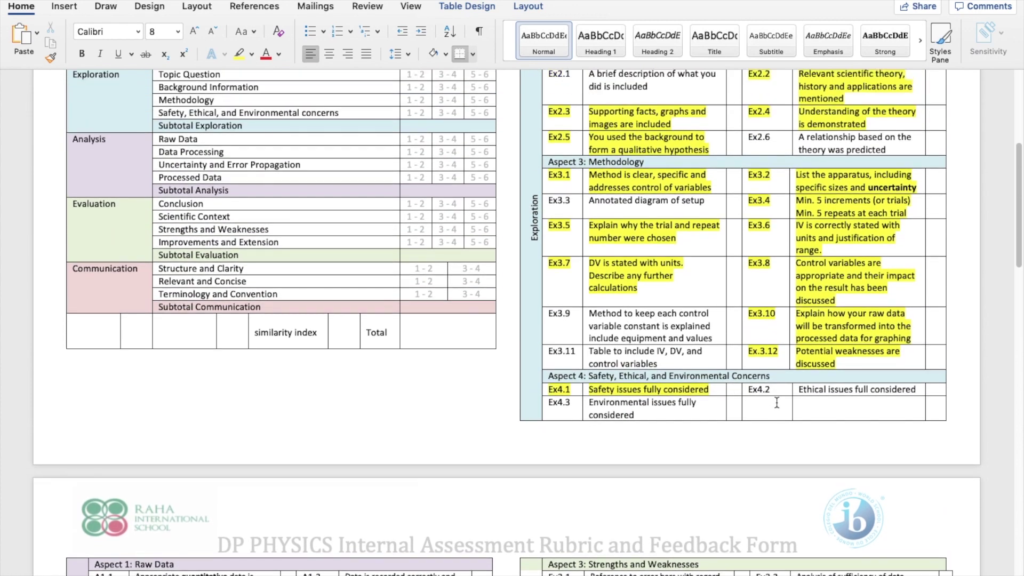
pyautogui.scroll(7, 777, 402)
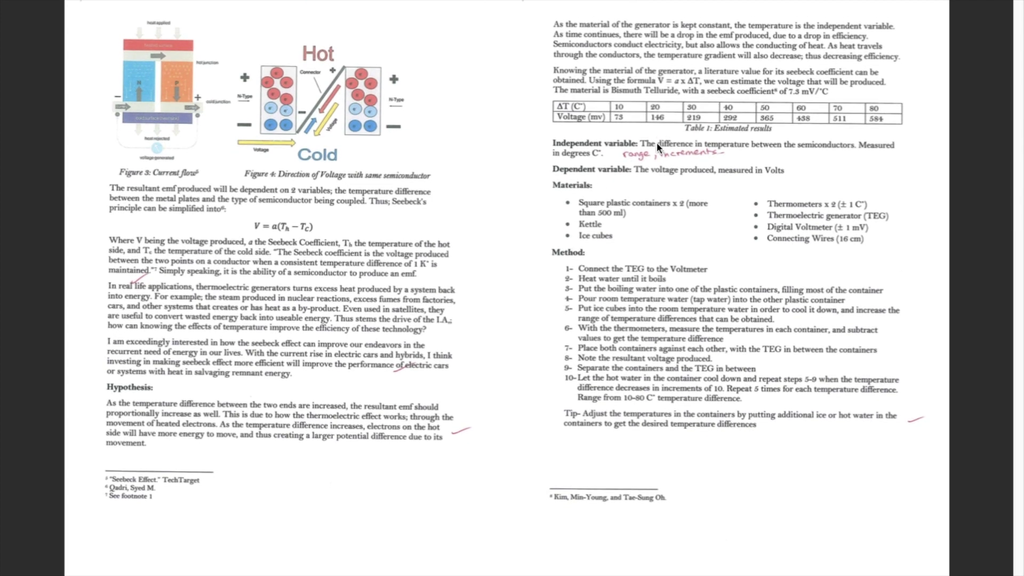
# Advance through the thermoelectric sample IA spreads to pages 10 and 11.
pyautogui.press('Right')
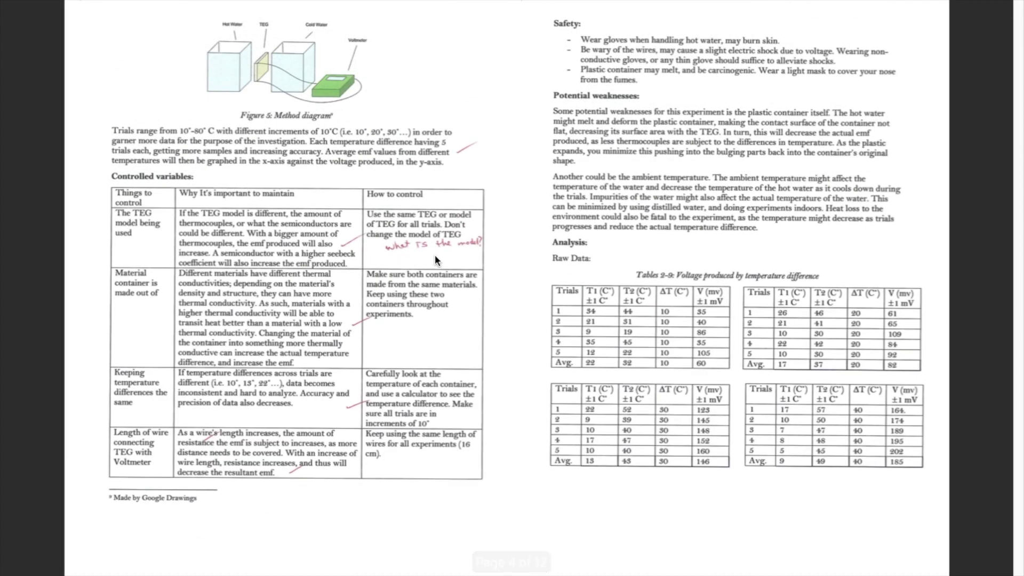
pyautogui.press('Right')
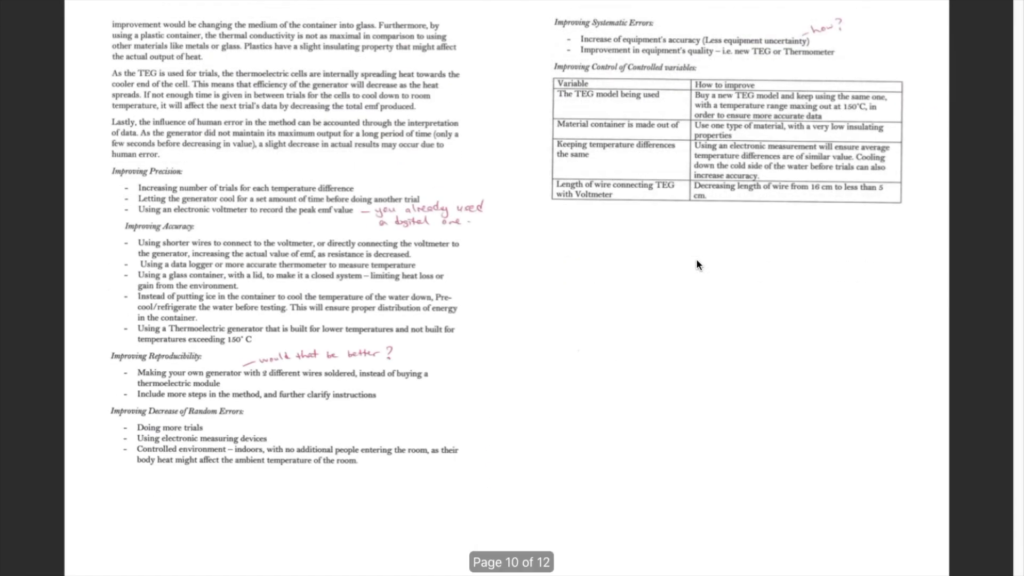
pyautogui.press('Right')
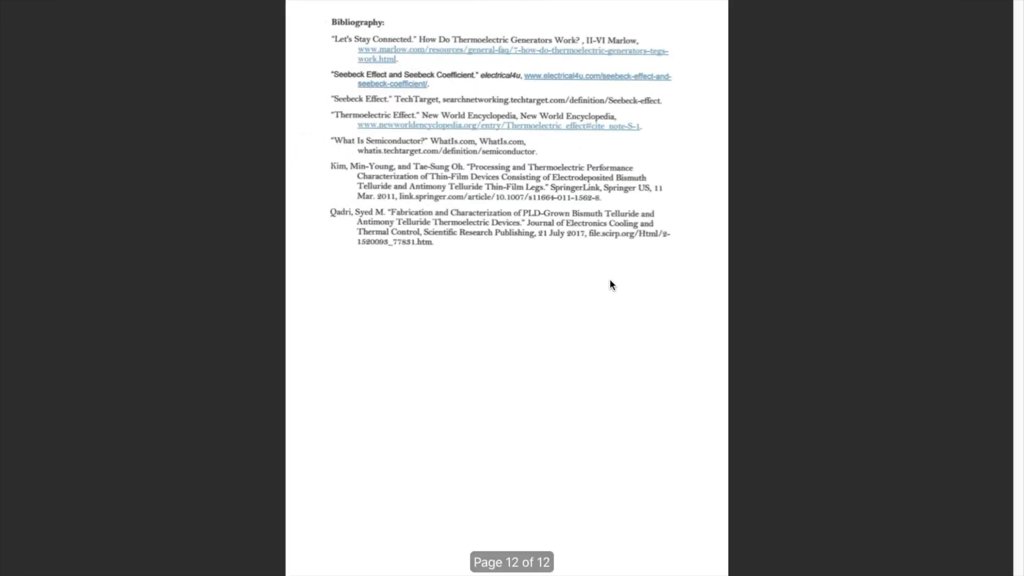
pyautogui.hotkey('ctrl', 'Right')
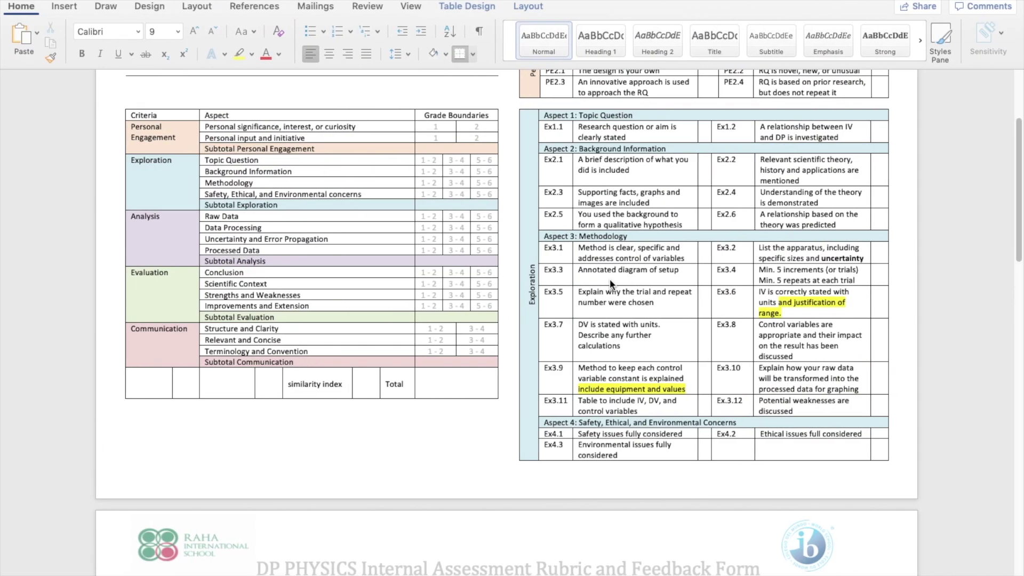
pyautogui.scroll(5, 610, 278)
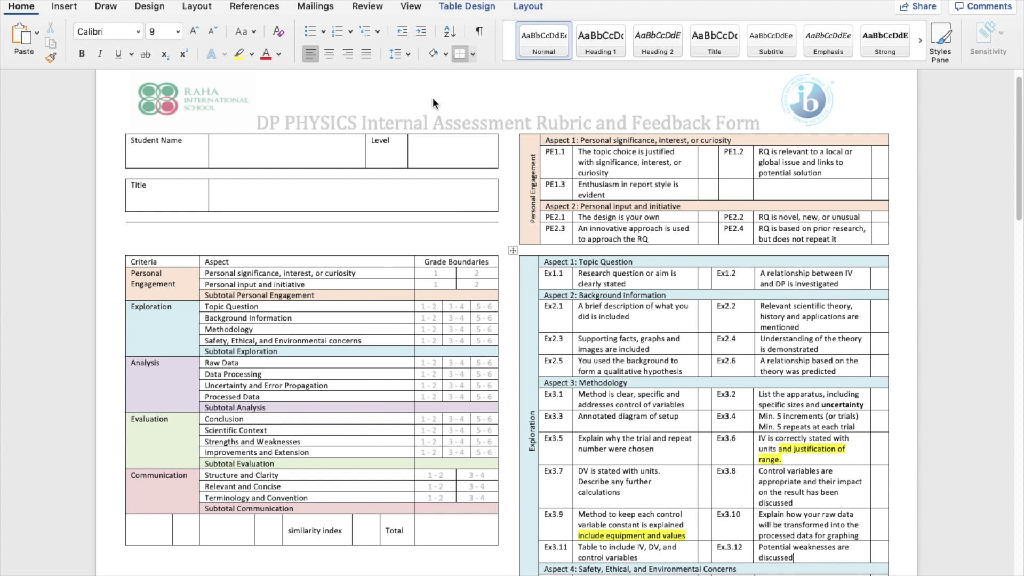
pyautogui.scroll(-2, 595, 328)
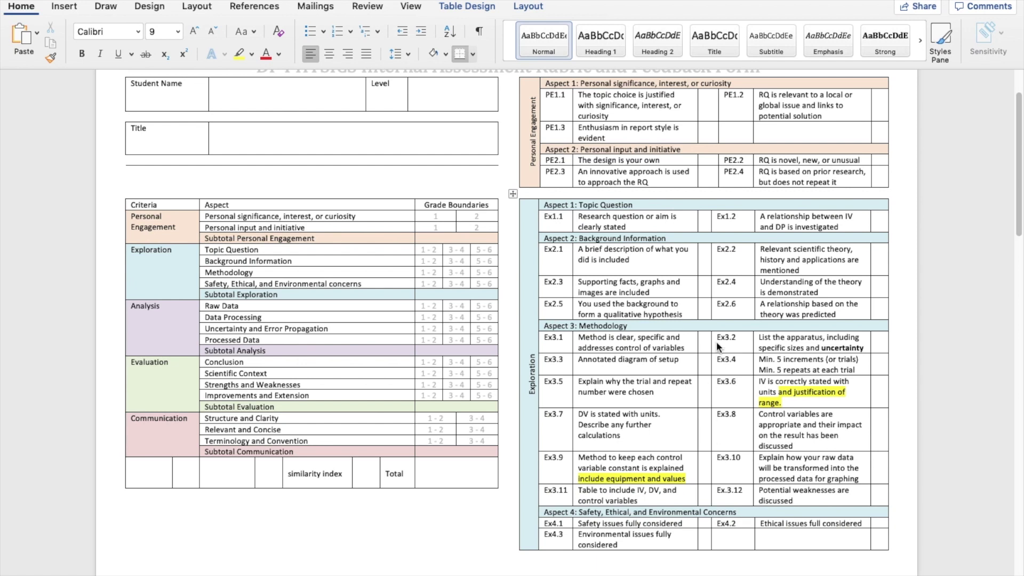
pyautogui.scroll(1, 716, 339)
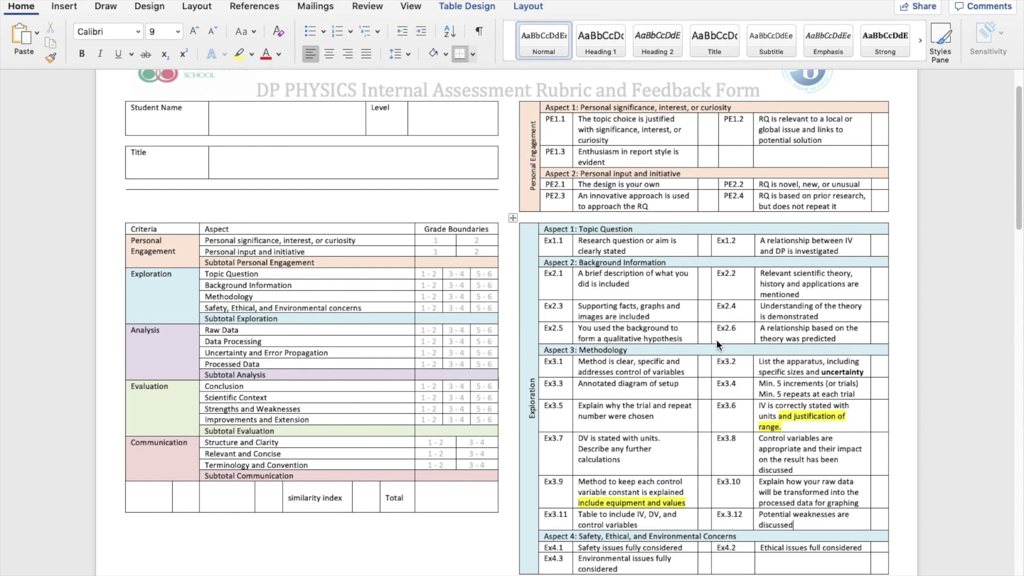
pyautogui.scroll(-2, 716, 340)
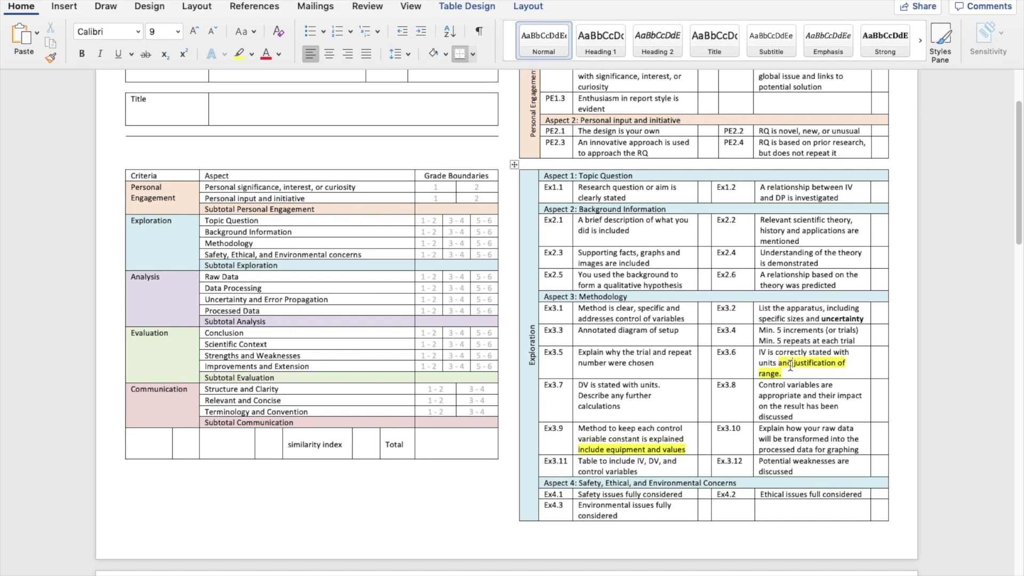
pyautogui.click(691, 442)
pyautogui.scroll(-10, 690, 443)
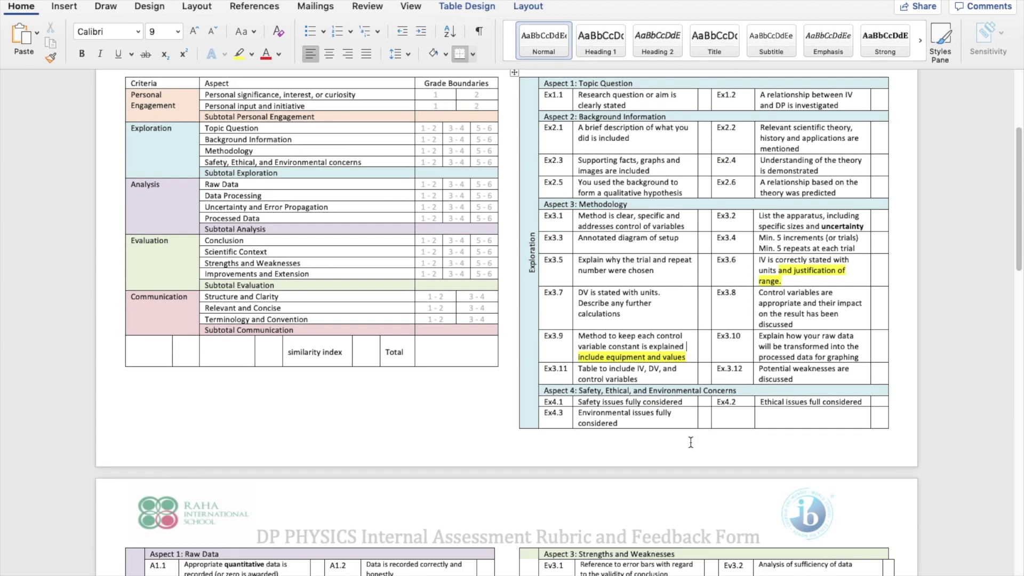
pyautogui.scroll(-6, 691, 443)
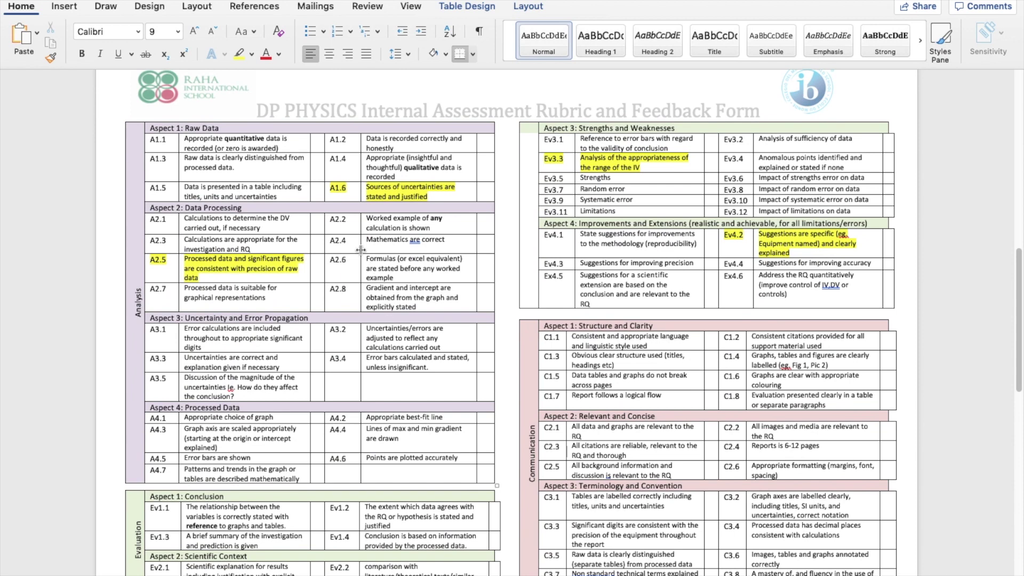
pyautogui.scroll(-1, 301, 297)
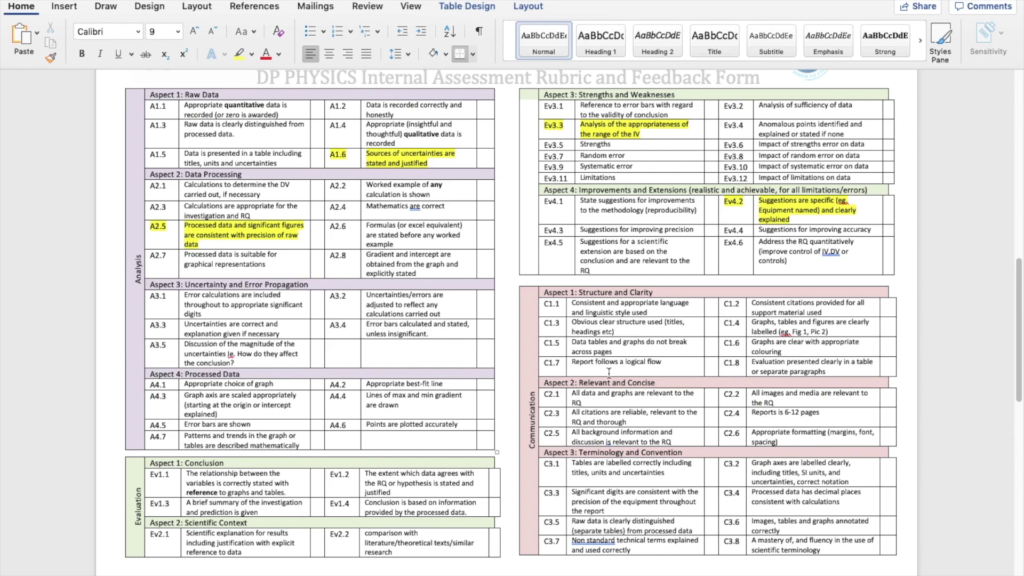
pyautogui.scroll(-10, 759, 442)
pyautogui.scroll(-20, 758, 443)
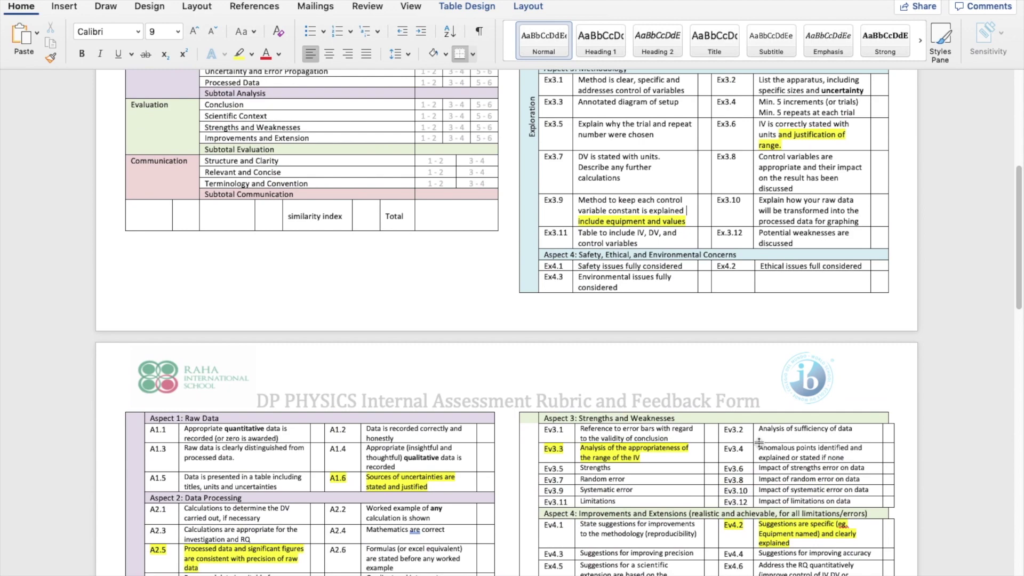
# Scroll back up the PDF and return to the Word rubric form.
pyautogui.scroll(11, 758, 443)
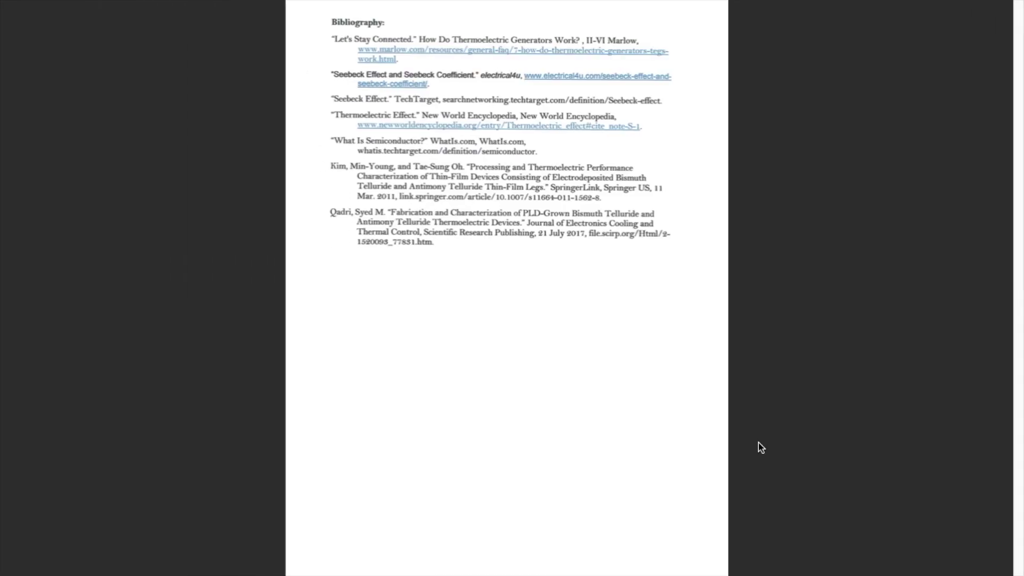
pyautogui.scroll(3, 558, 396)
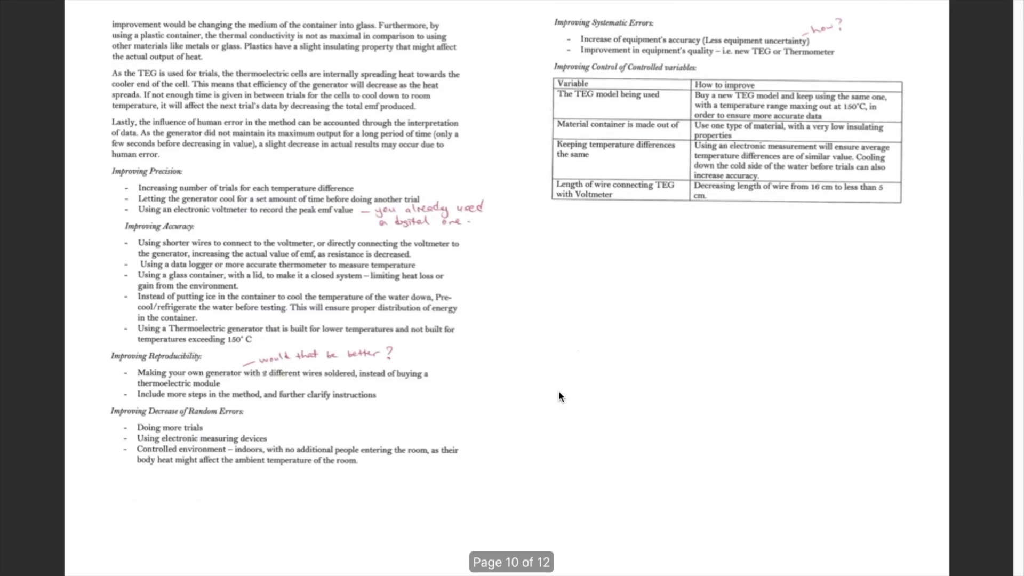
pyautogui.hotkey('ctrl', 'Right')
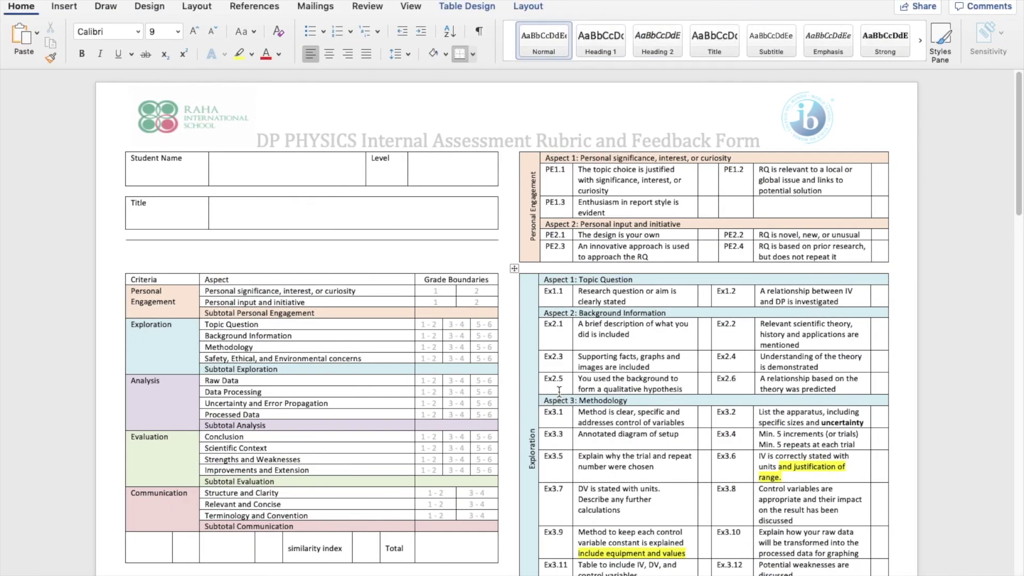
# Review further down the feedback form, then switch to the Excel marking sheet.
pyautogui.scroll(-2, 718, 475)
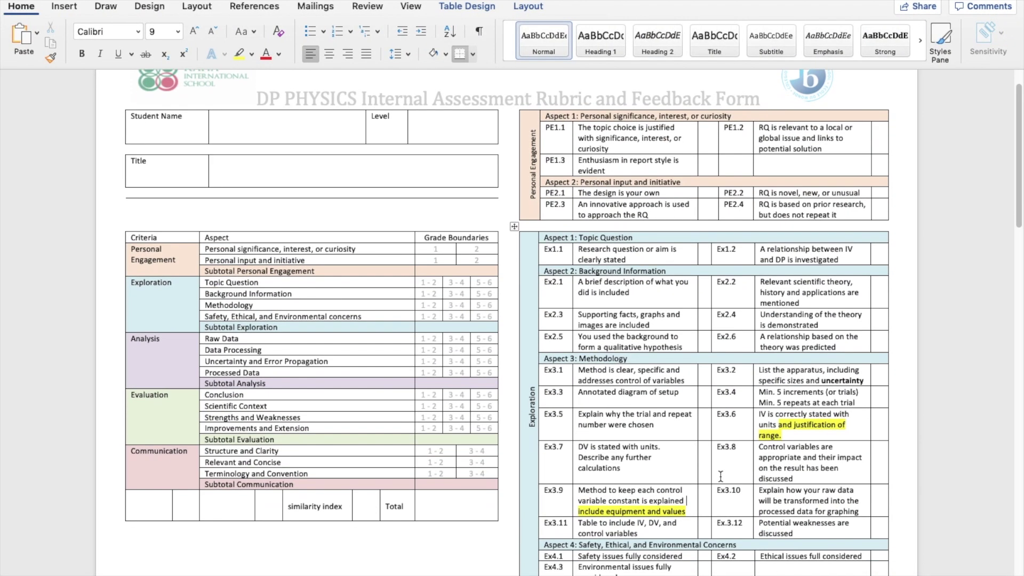
pyautogui.scroll(-2, 714, 400)
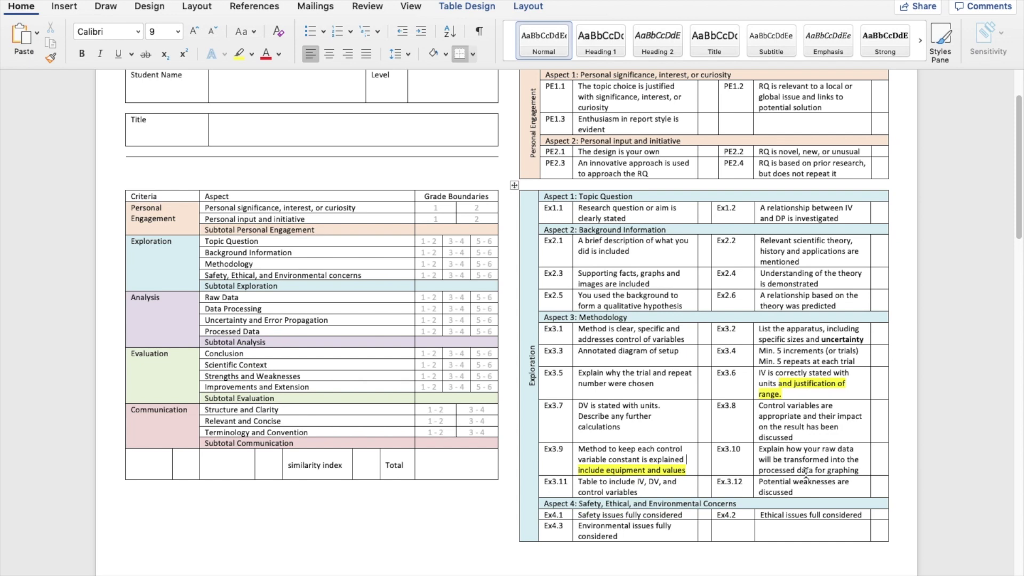
pyautogui.hotkey('ctrl', 'Right')
# Inspect the SUM formula behind explained IA 2's total of 22.
pyautogui.click(455, 350)
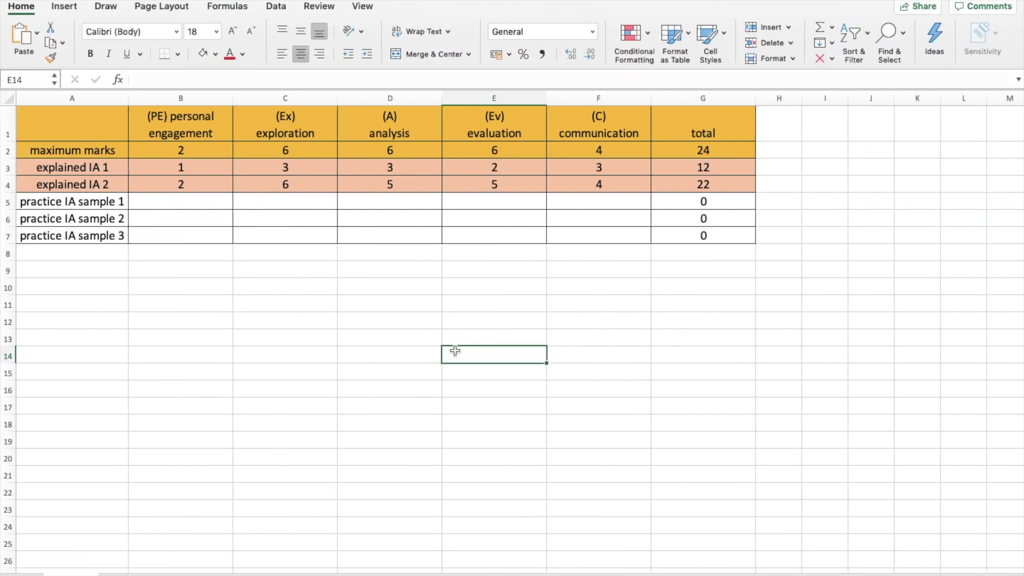
pyautogui.click(314, 293)
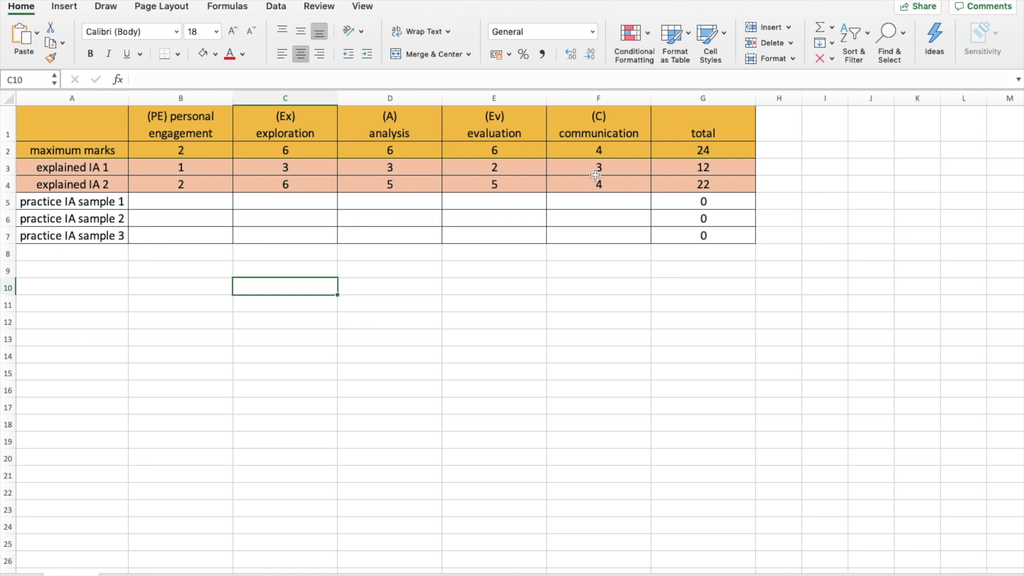
pyautogui.click(671, 185)
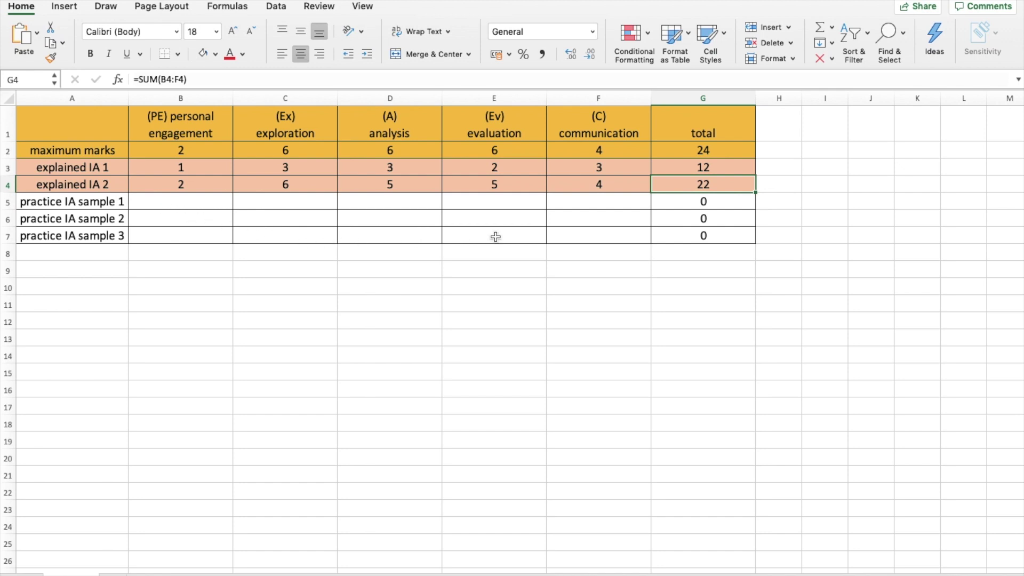
# Point out each IA's personal engagement mark and the maximum of 2, ending on A1.
pyautogui.click(218, 204)
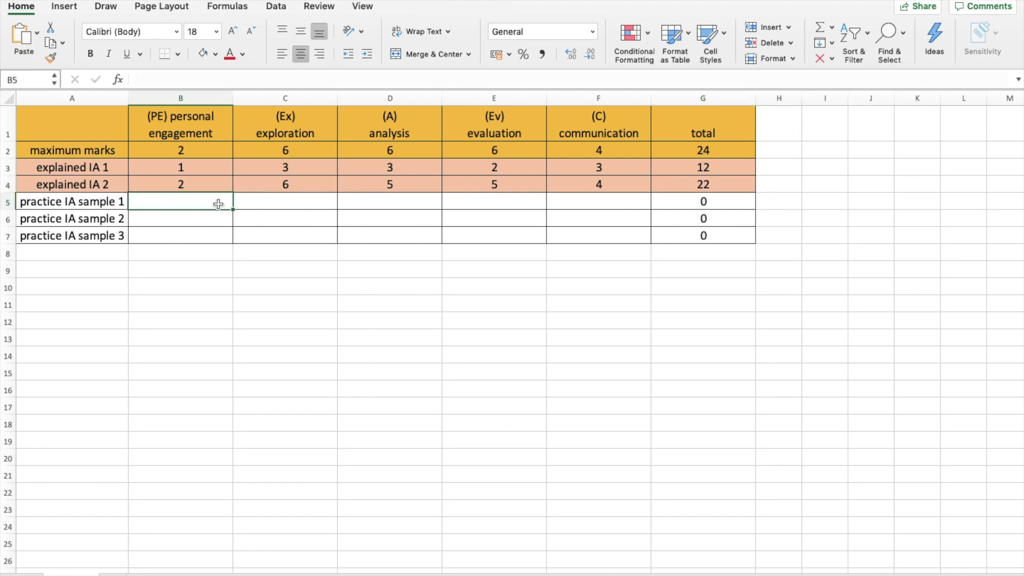
pyautogui.click(194, 185)
pyautogui.click(172, 169)
pyautogui.click(156, 156)
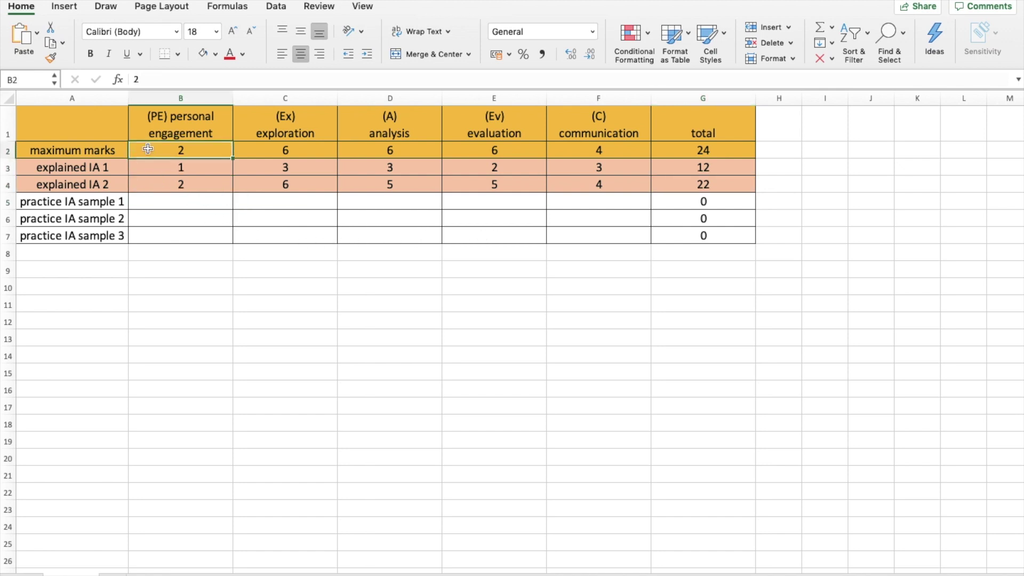
pyautogui.click(103, 127)
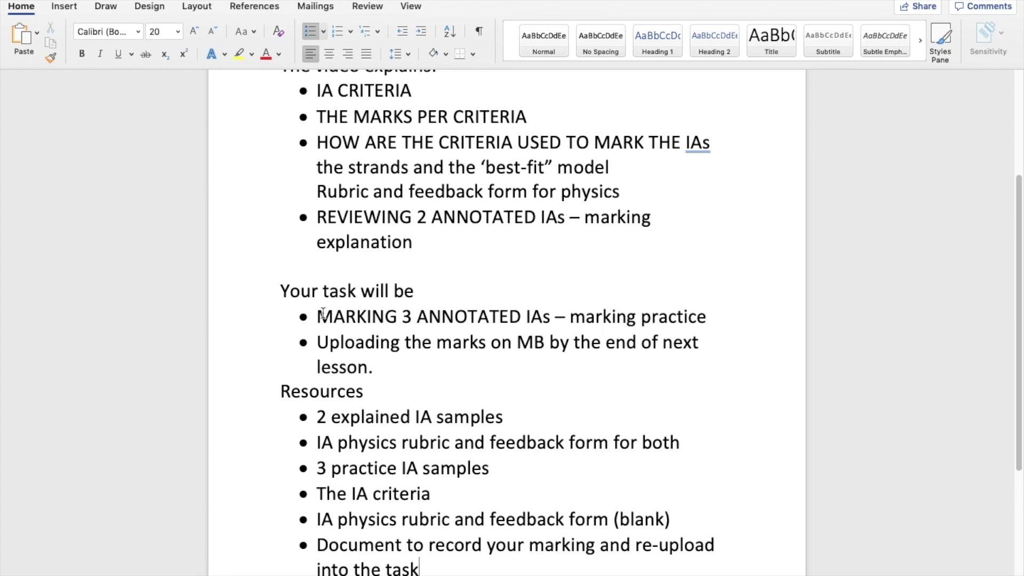
# Scroll the lesson overview to the 'Your task will be' and 'Resources' lists.
pyautogui.scroll(-2, 322, 313)
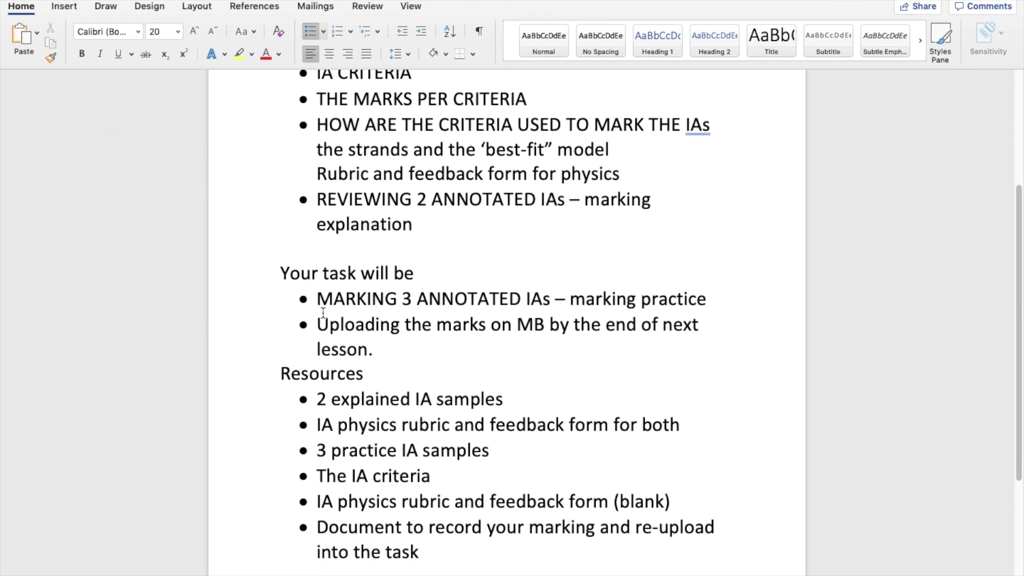
pyautogui.scroll(-2, 323, 313)
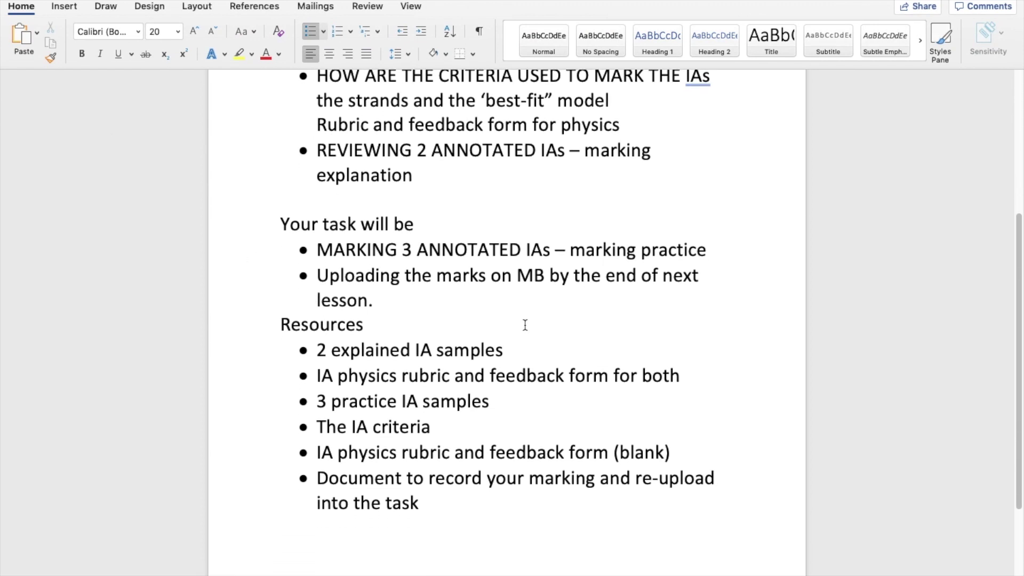